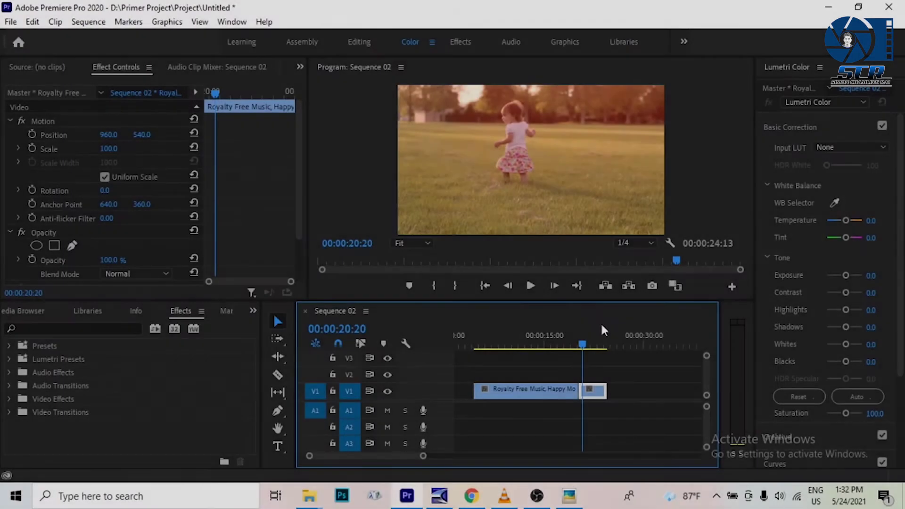
Play and scrub through the cut between the two V1 clips around 00:00:20:07 to examine how the shots change.
drag(579, 346, 561, 350)
key(space)
key(space)
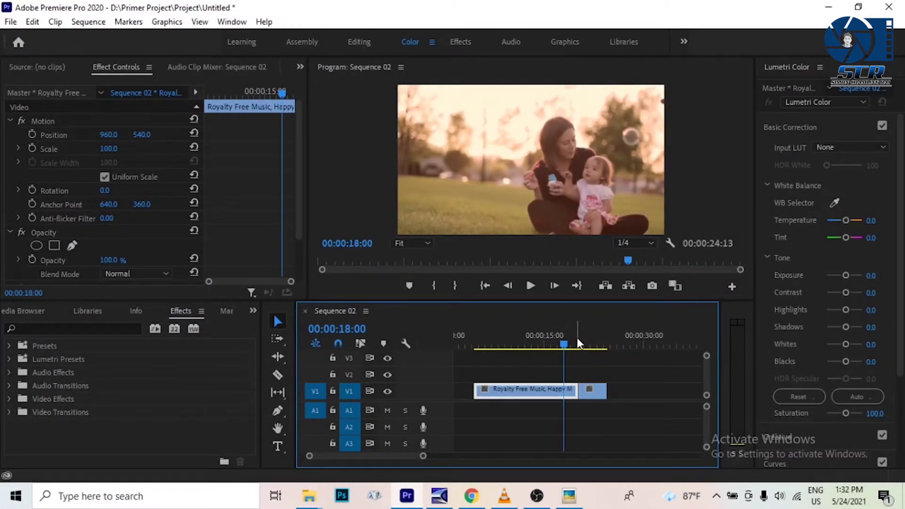
click(576, 334)
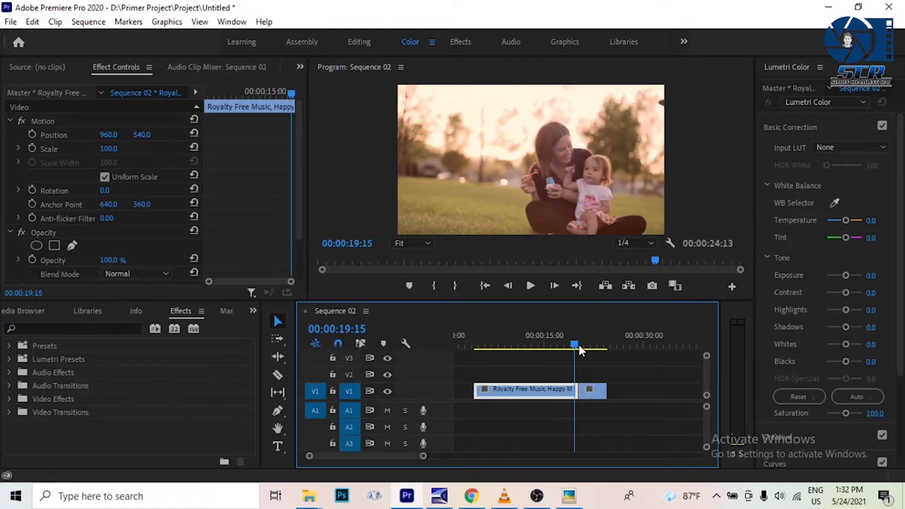
drag(577, 344, 581, 342)
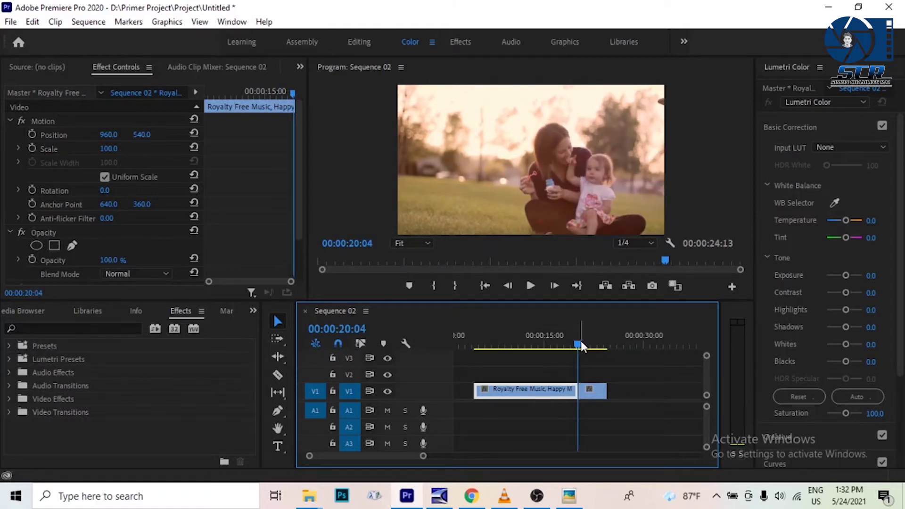
key(equal)
key(equal)
key(equal)
key(equal)
key(equal)
click(610, 339)
click(631, 337)
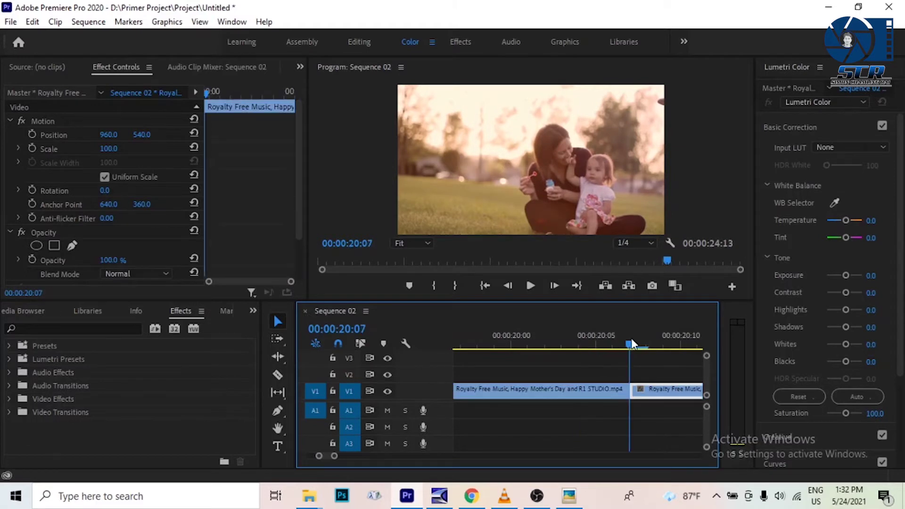
key(equal)
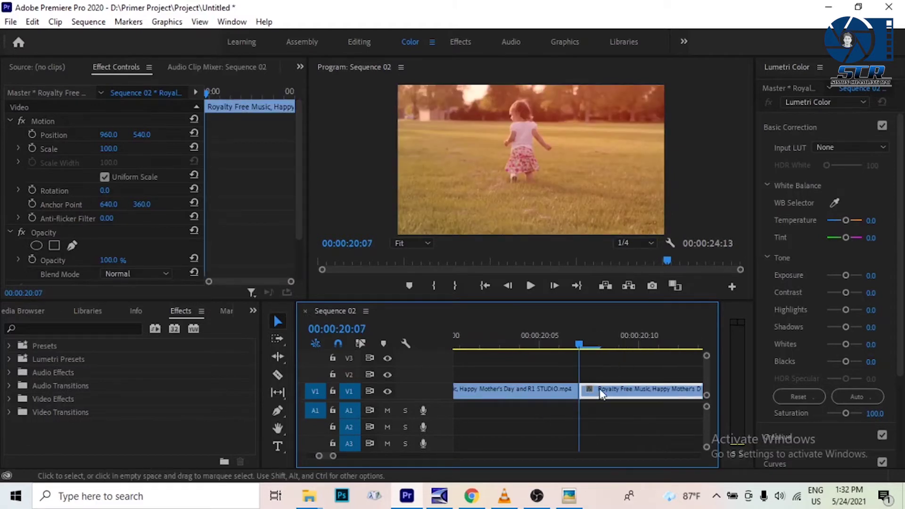
click(551, 342)
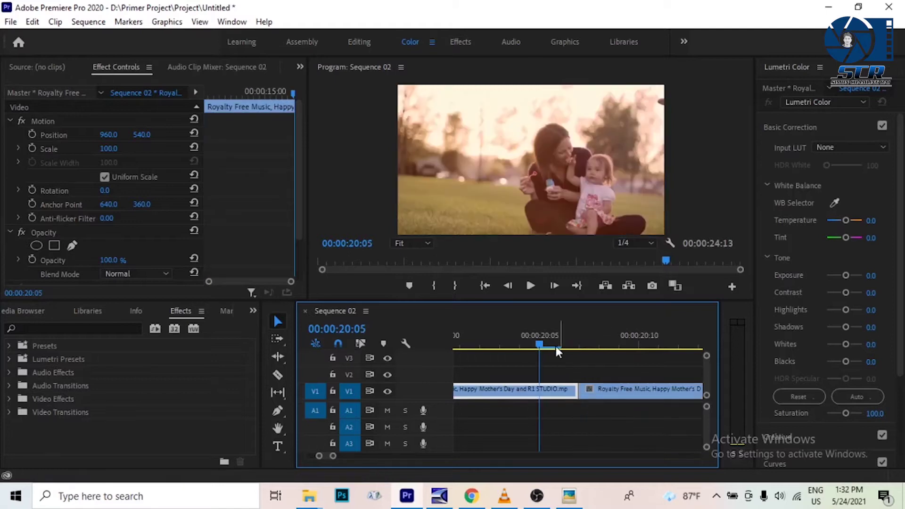
drag(538, 341, 564, 346)
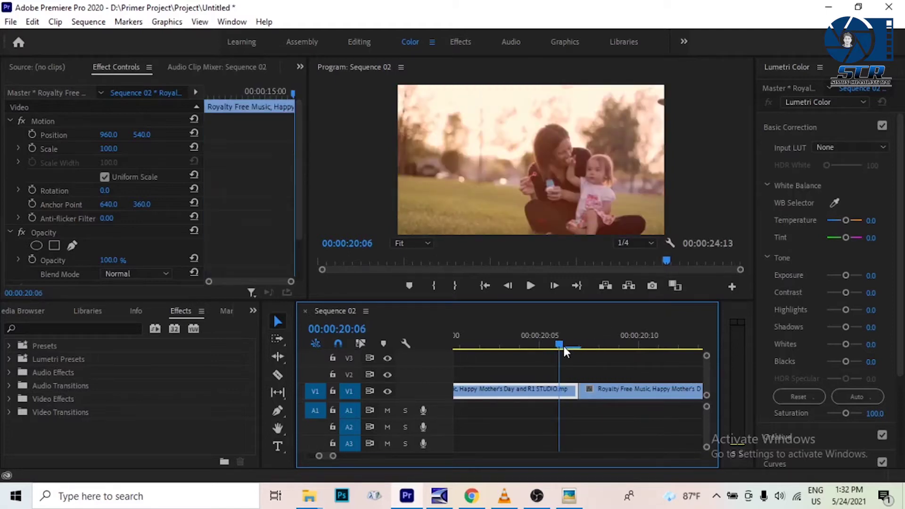
click(579, 337)
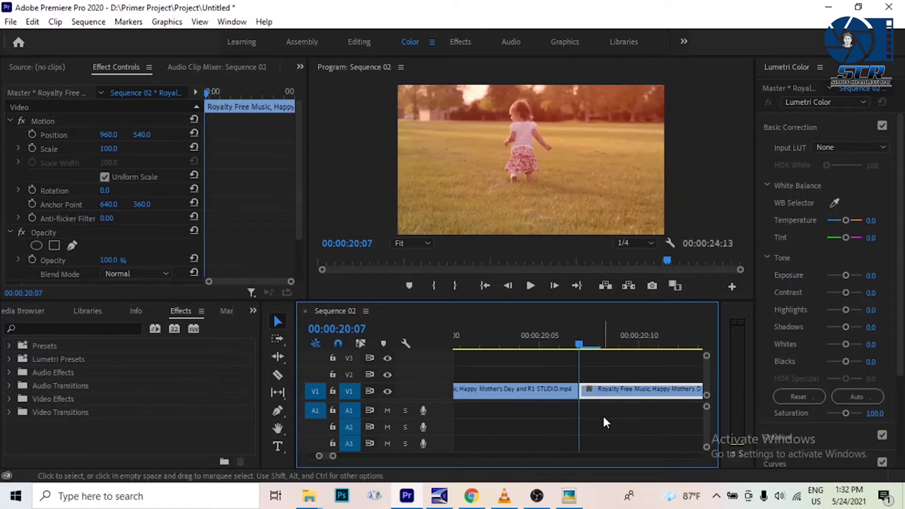
click(638, 340)
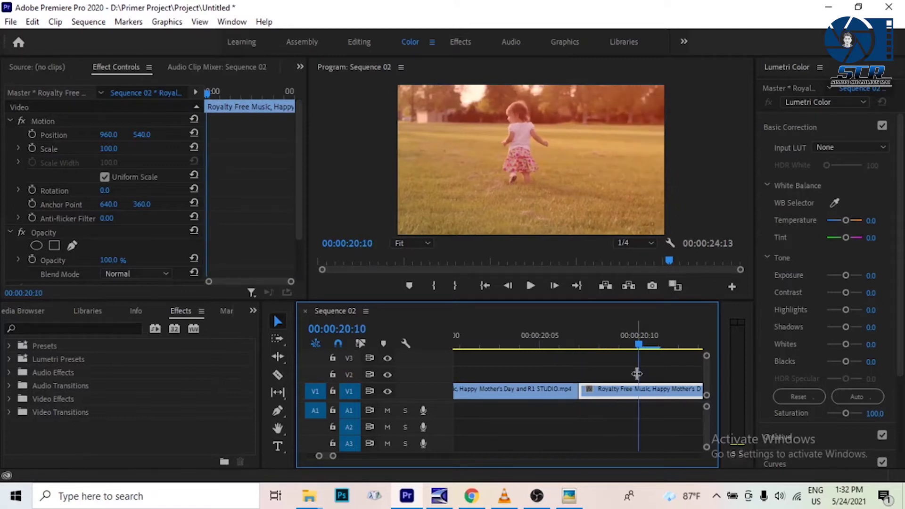
click(563, 346)
click(619, 332)
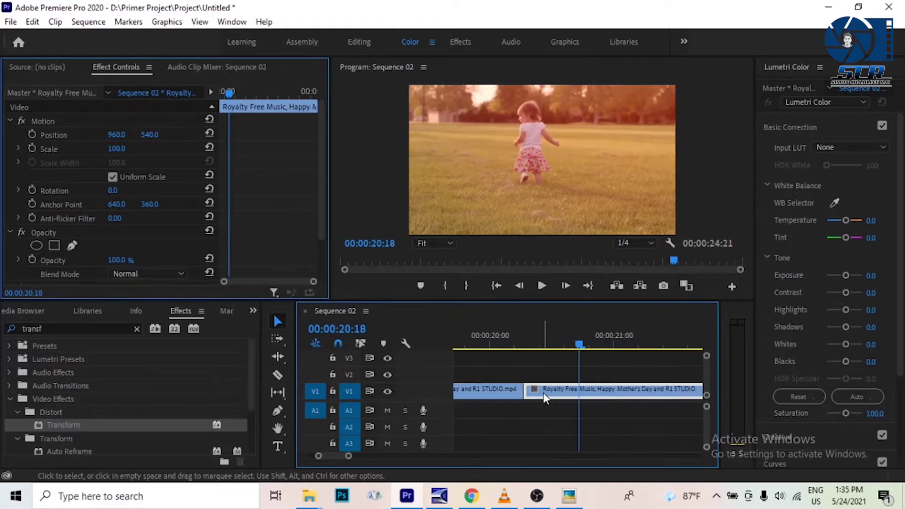
Move the second clip up to track V2 so it starts at about 00:00:18:04, overlapping the end of the V1 clip.
drag(544, 392, 509, 349)
key(minus)
drag(603, 375, 559, 380)
key(minus)
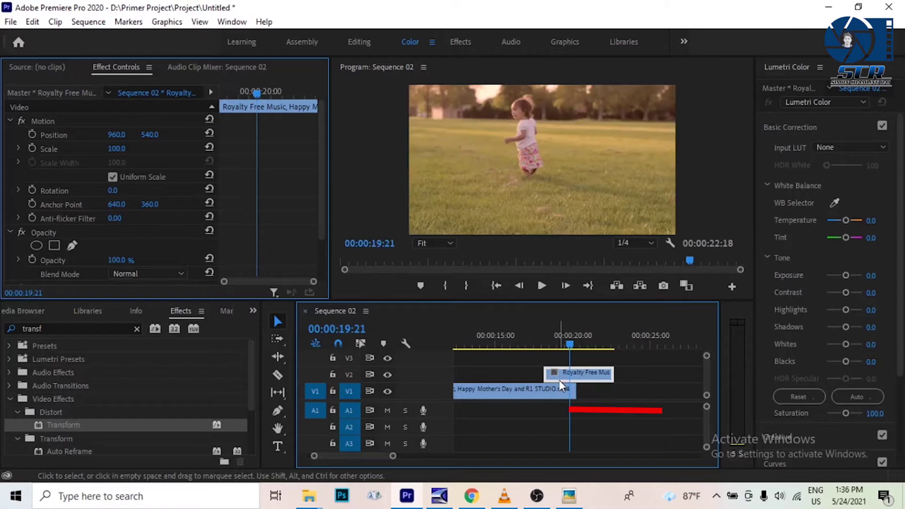
Split the V2 clip with the Razor tool at 00:00:20:07, where the V1 clip ends.
key(=)
drag(605, 343, 609, 337)
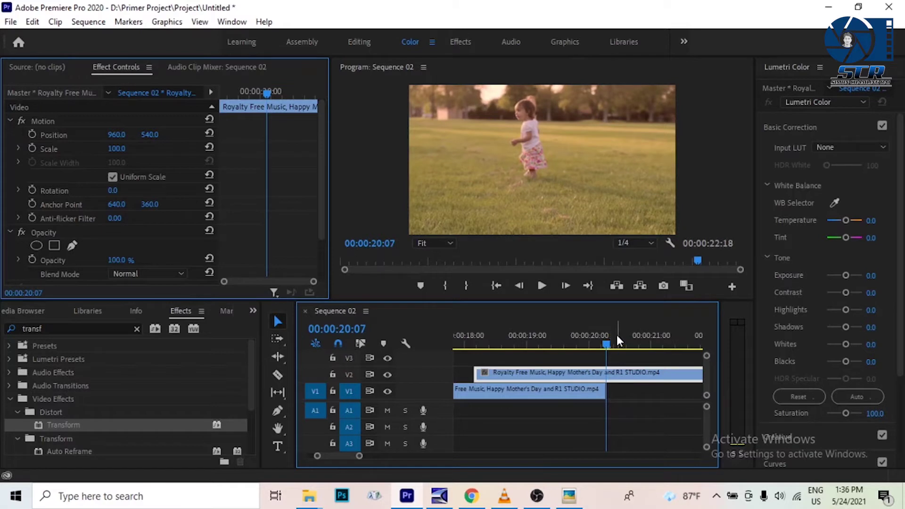
click(278, 375)
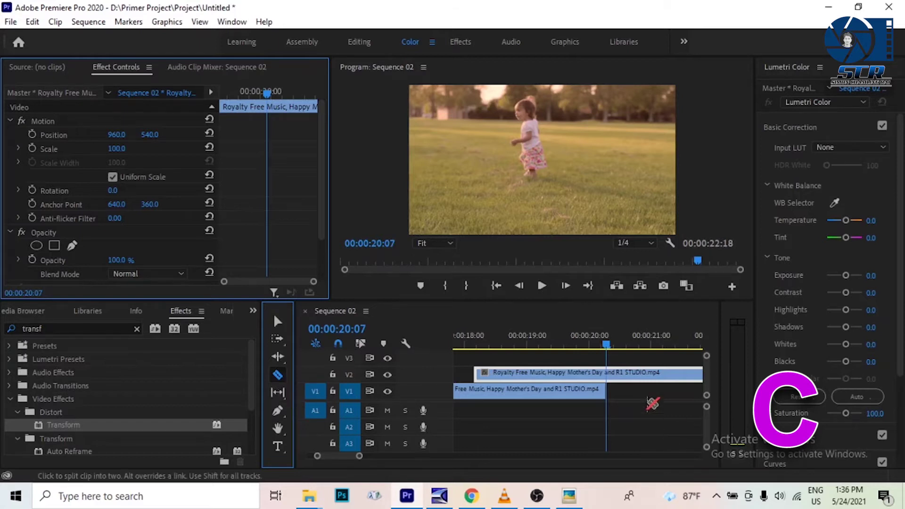
click(610, 373)
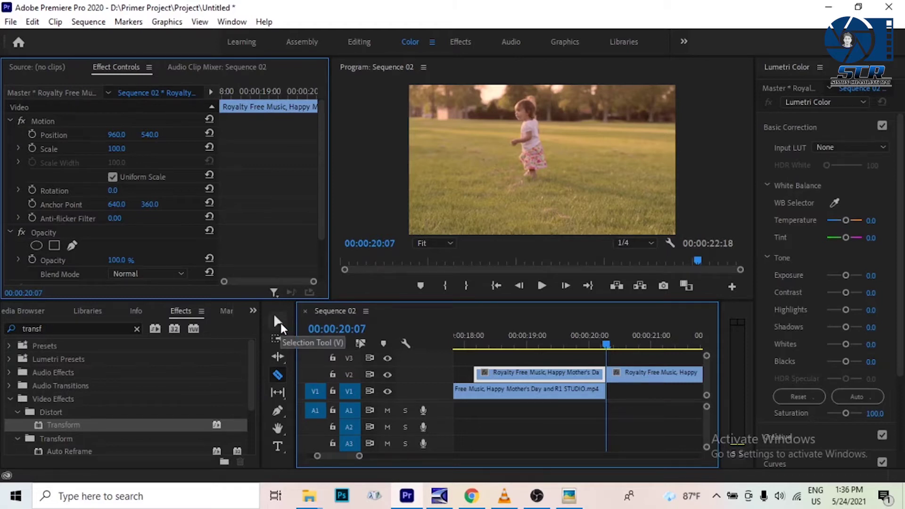
Move the V2 piece after the split down to V1, directly behind the first clip.
key(v)
click(624, 372)
drag(625, 372, 624, 388)
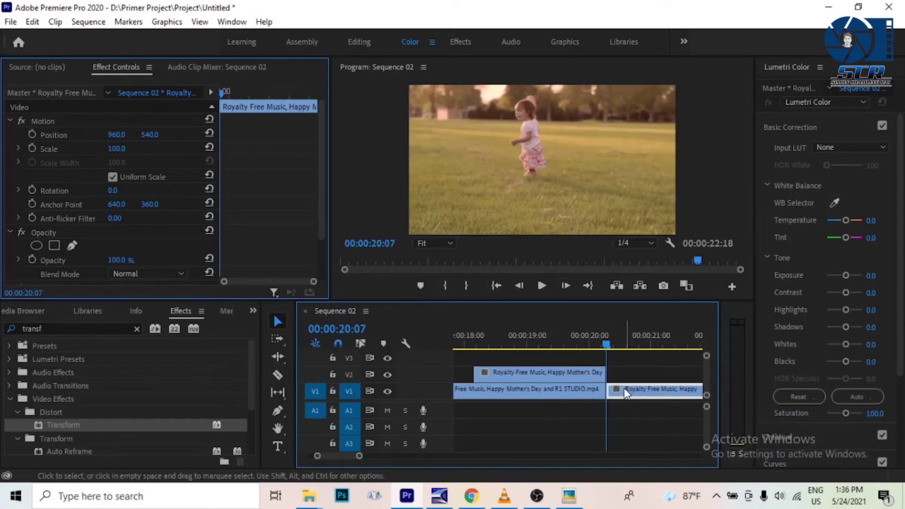
Search the effects for "transf" and apply the Transform effect to the overlapping V2 clip, with the playhead at its start, 00:00:18:04.
drag(499, 344, 477, 339)
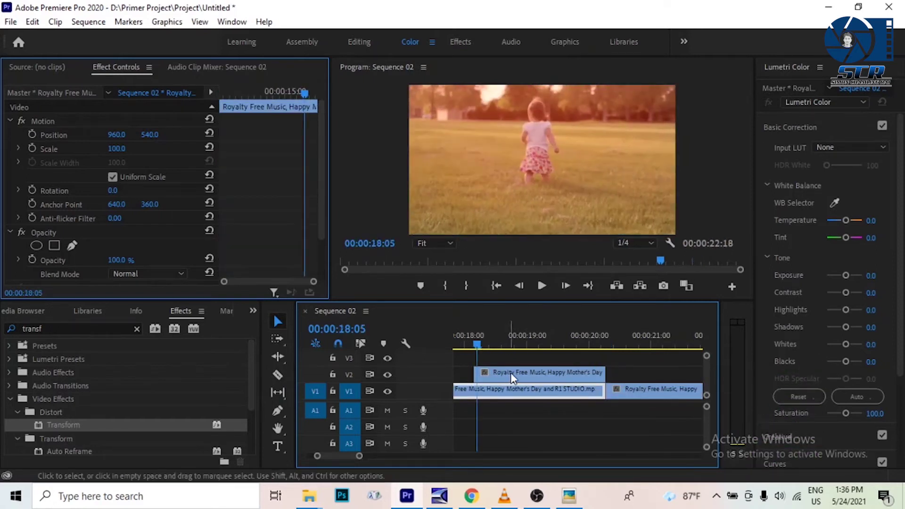
click(106, 330)
key(BackSpace)
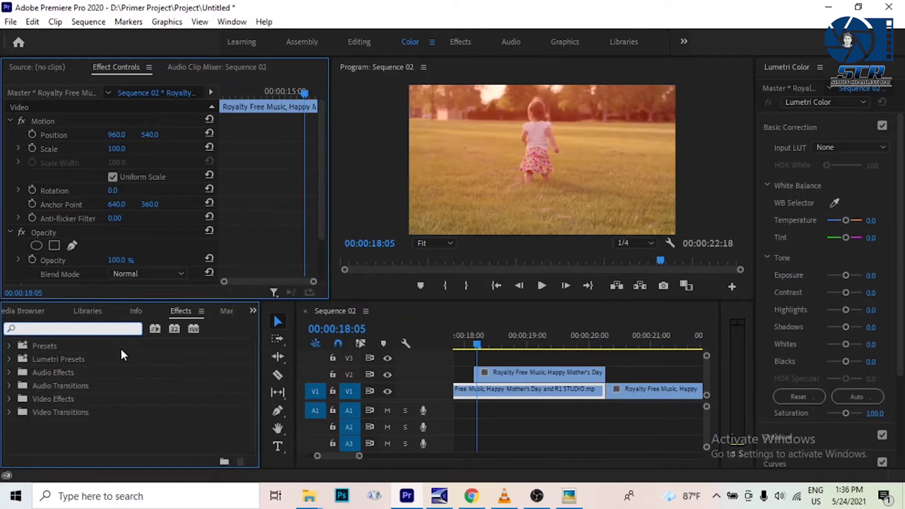
click(464, 427)
click(503, 375)
click(472, 346)
click(49, 329)
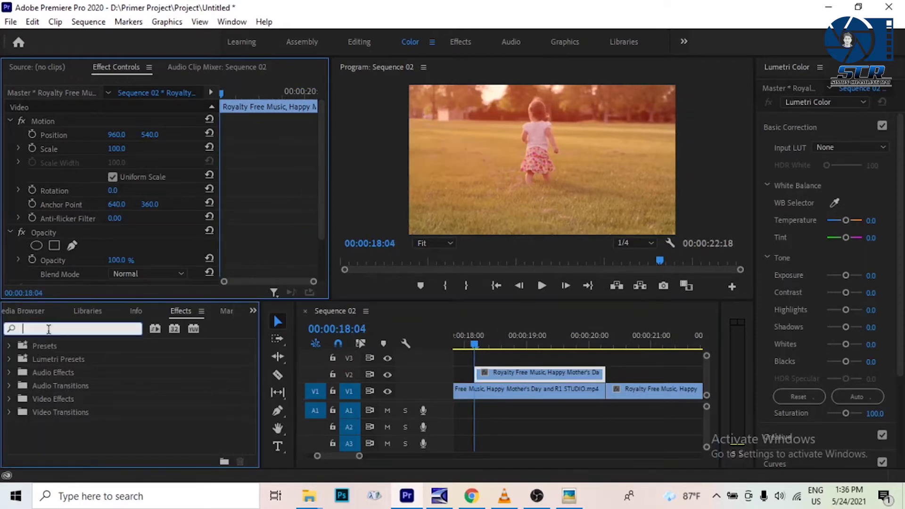
text(tran)
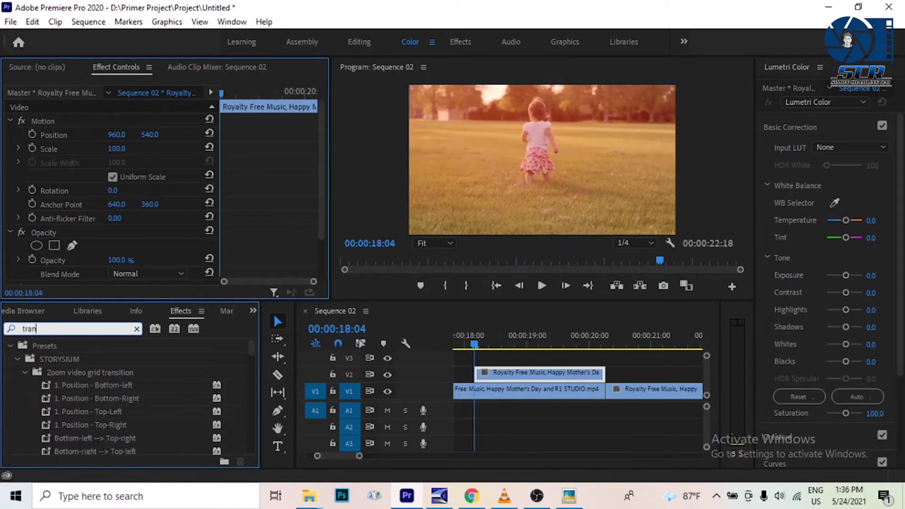
text(sf)
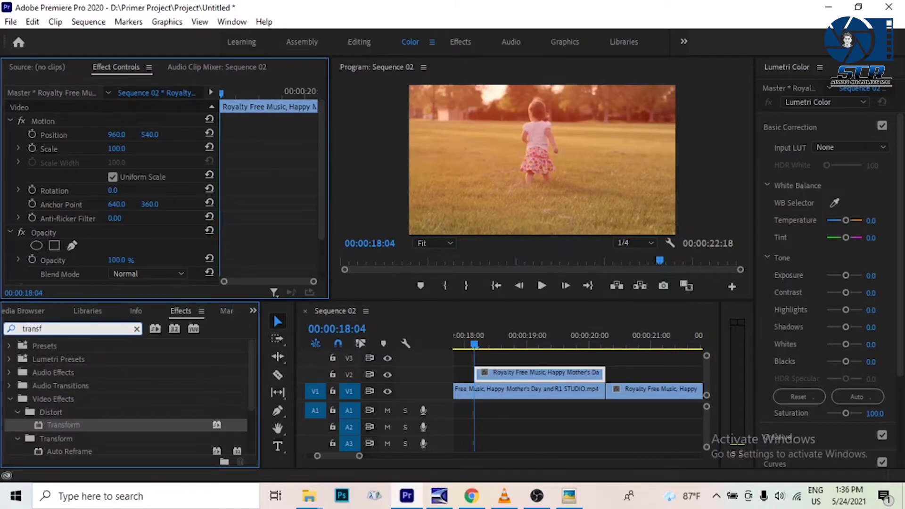
drag(39, 430, 508, 370)
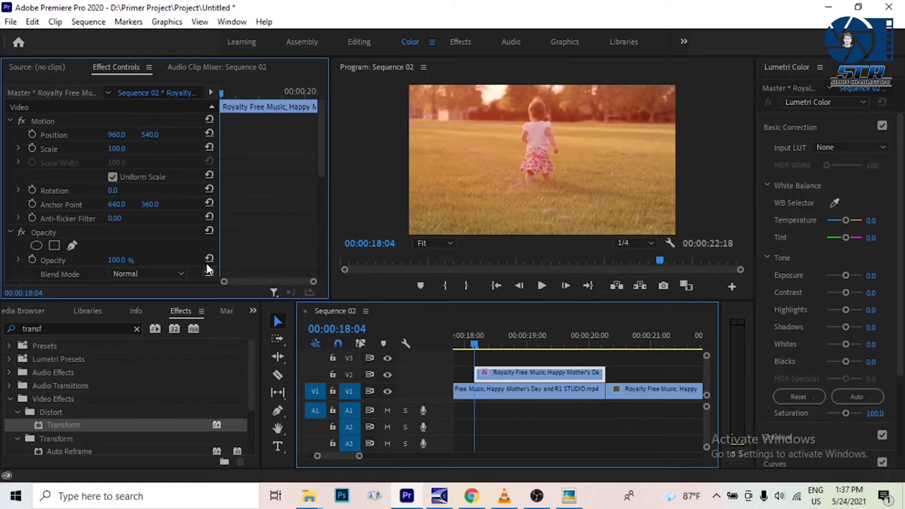
Add a Transform Position keyframe to the V2 clip at 00:00:19:19, shortly before its end.
scroll(232, 222, down, 8)
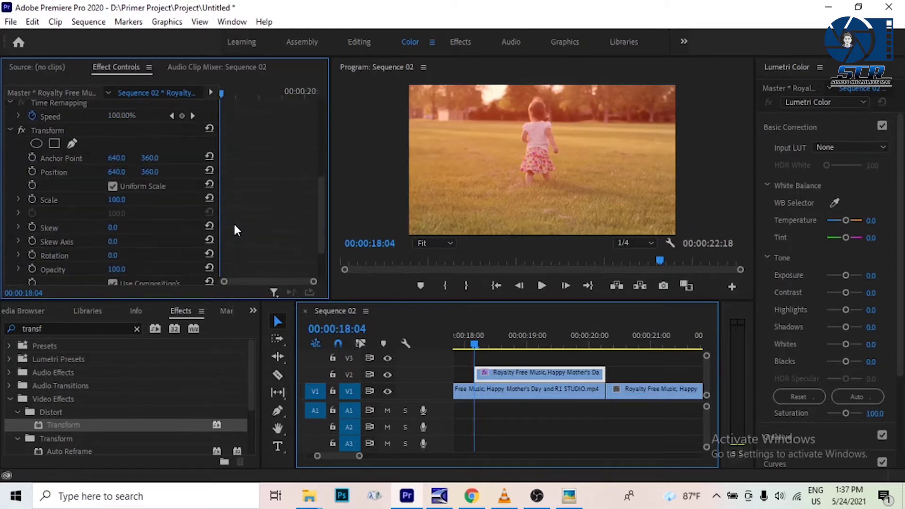
drag(482, 346, 576, 328)
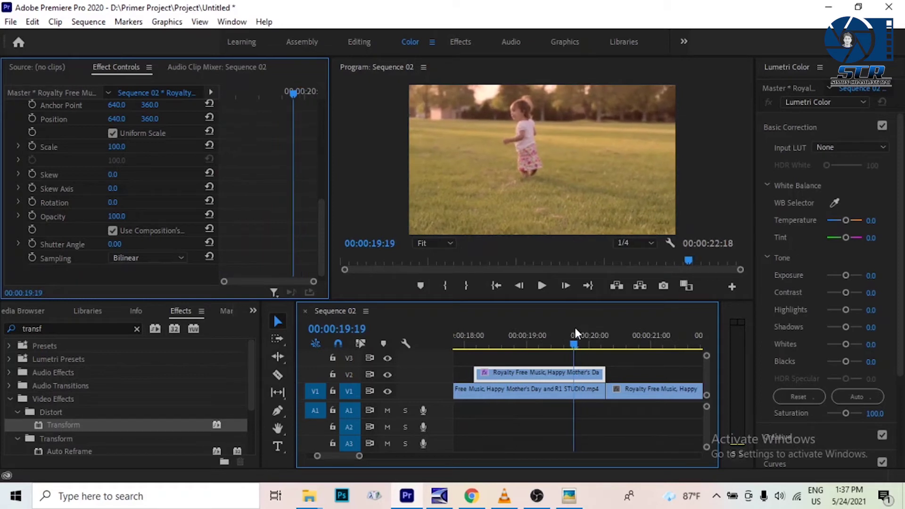
scroll(279, 165, up, 1)
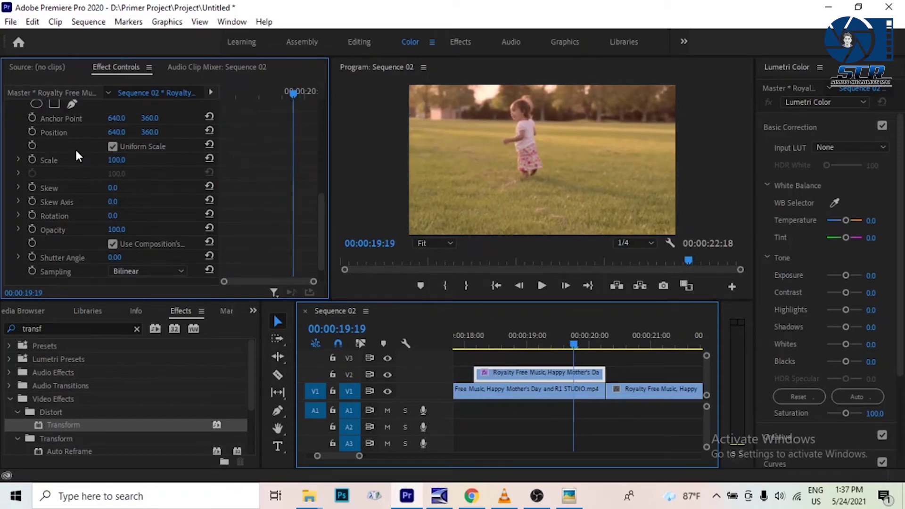
click(30, 131)
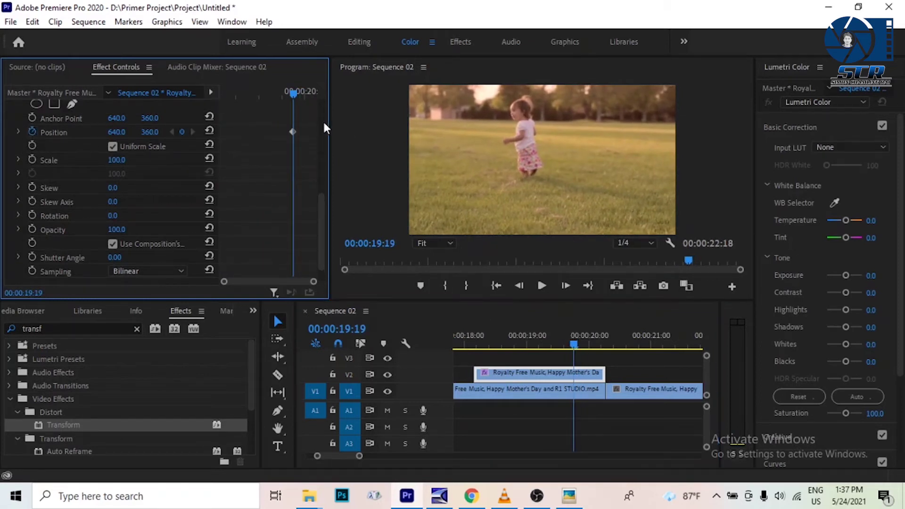
Set the Transform Position X to about -654 at the V2 clip's start and preview the slide-in.
drag(292, 94, 208, 116)
drag(117, 132, 14, 132)
key(space)
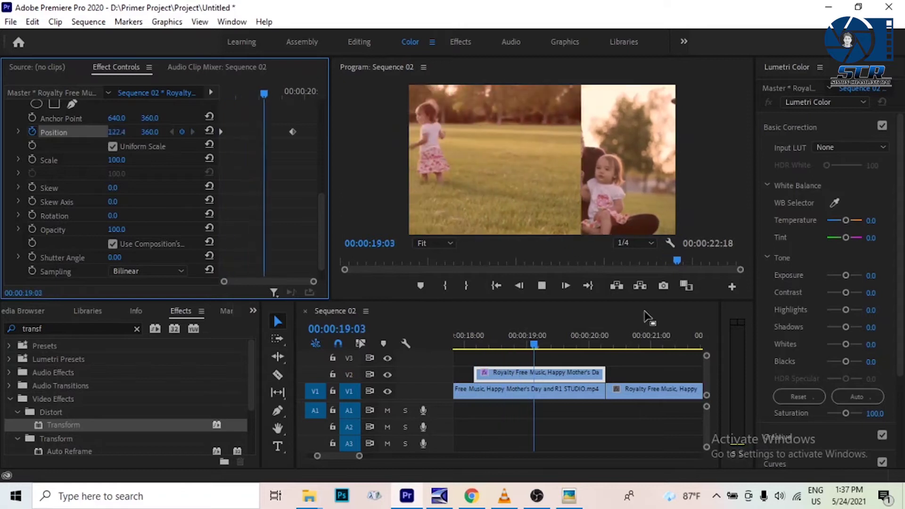
click(611, 372)
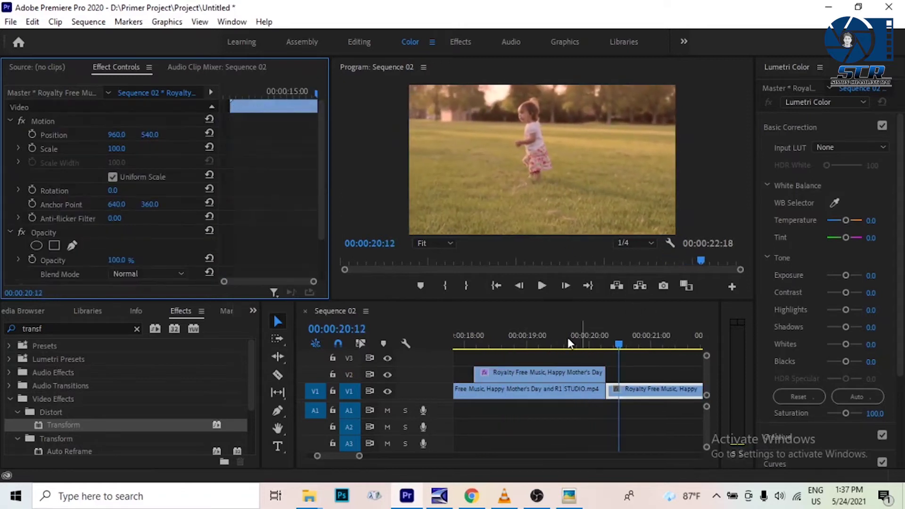
drag(571, 334, 544, 336)
click(556, 370)
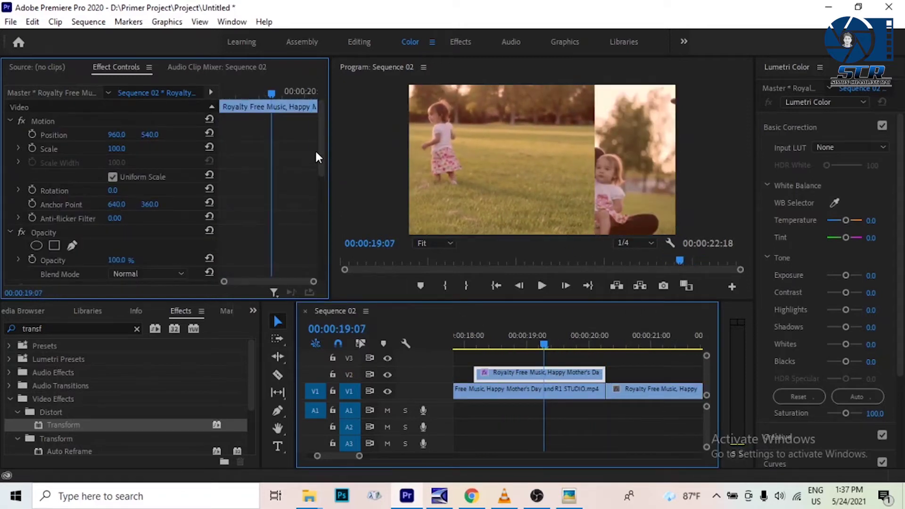
Reset the Transform Position at 00:00:18:04, try and undo a vertical shift, and move the V2 clip horizontally out to the frame's left.
drag(321, 155, 323, 238)
drag(277, 101, 213, 113)
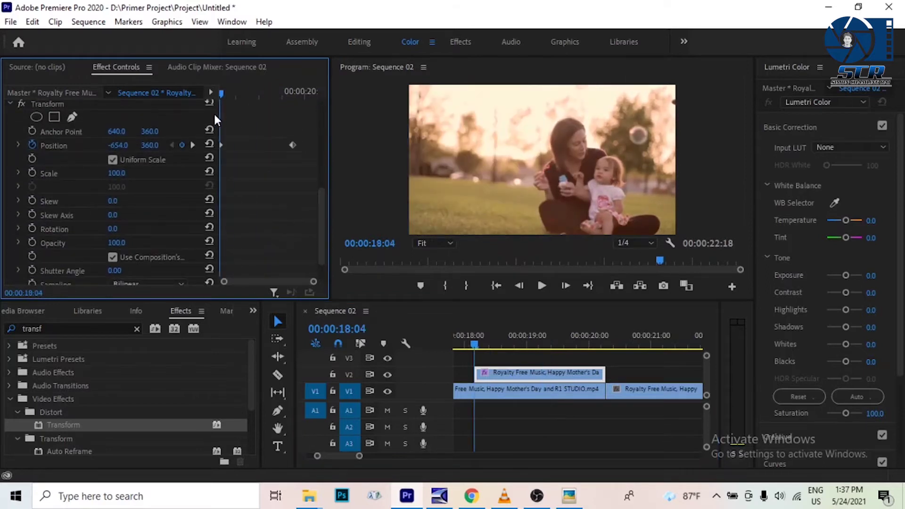
click(209, 143)
drag(183, 149, 155, 147)
key(ctrl+z)
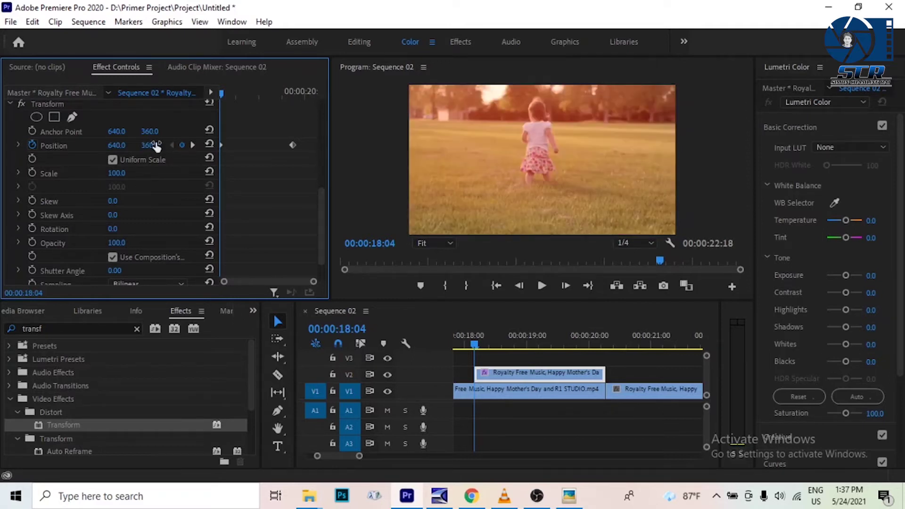
drag(118, 146, 1, 146)
Apply Ease In temporal interpolation to the Position keyframe at 00:00:19:19 and preview the slide-in.
click(192, 144)
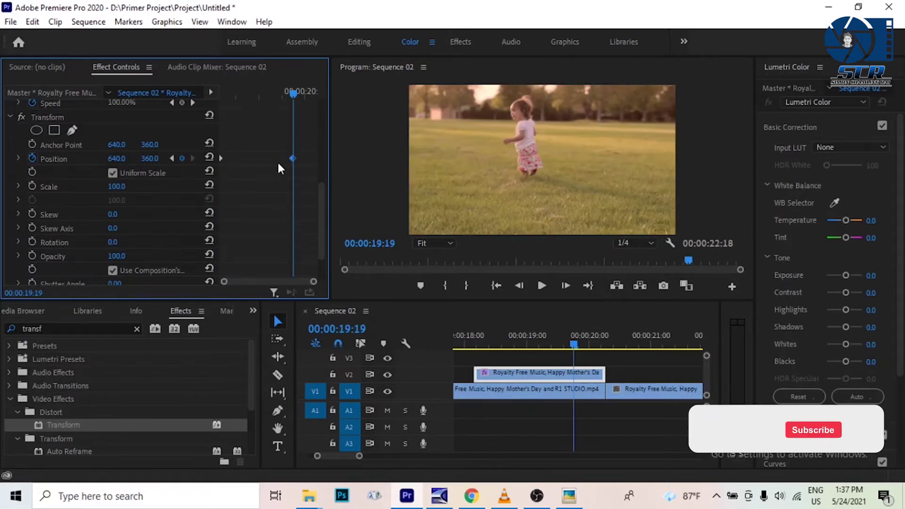
right_click(293, 157)
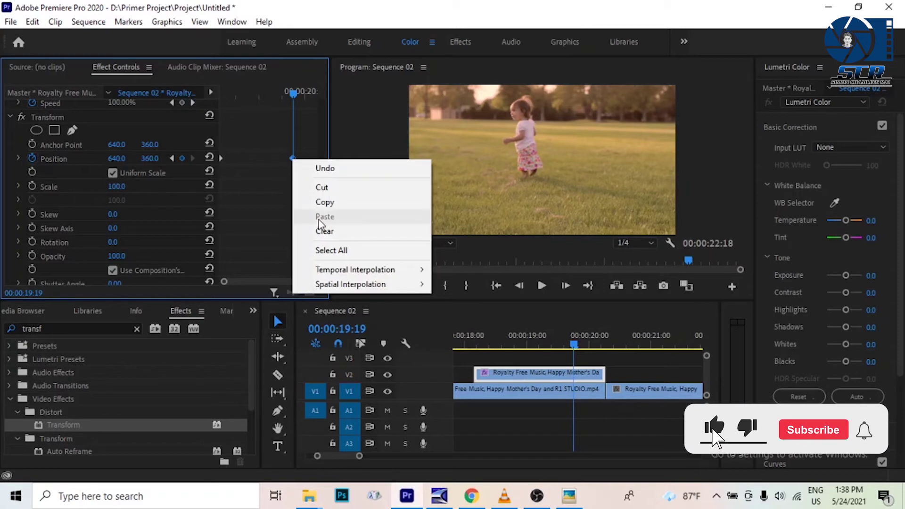
mouse_move(415, 270)
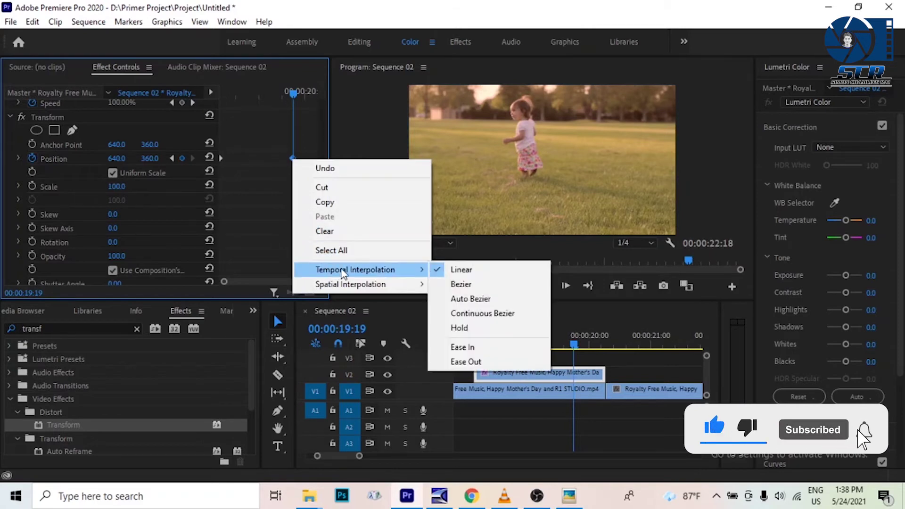
click(477, 347)
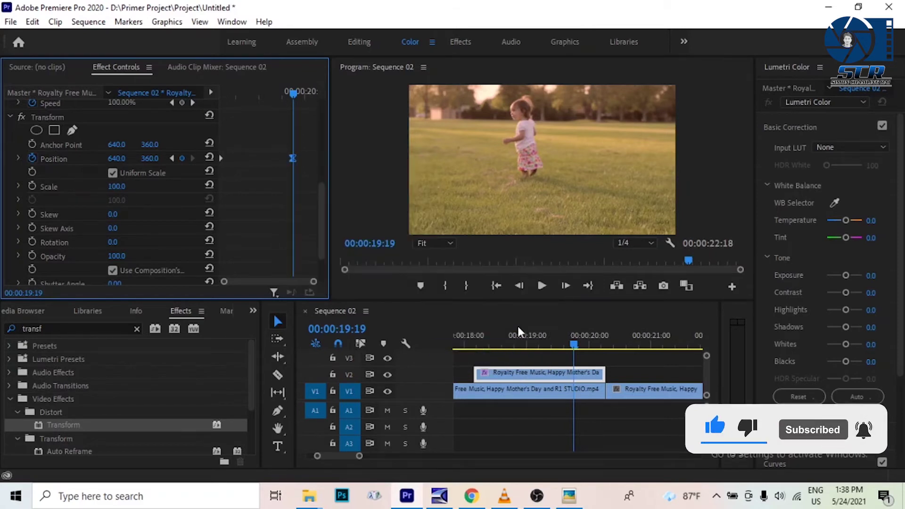
drag(544, 333, 491, 343)
key(space)
key(space)
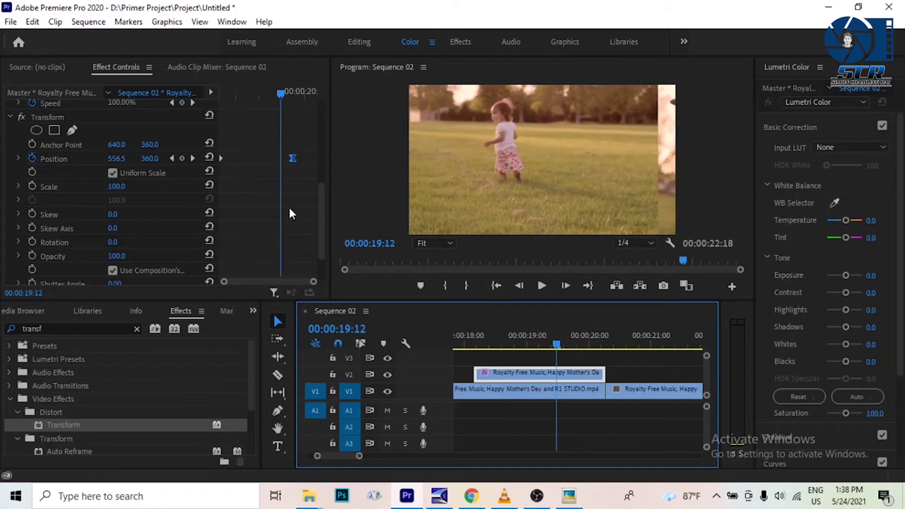
Lengthen the incoming ease handle of the Position keyframe at 00:00:19:19 in its velocity graph for a fast-start, slow-end curve, and preview the slide-in.
click(18, 159)
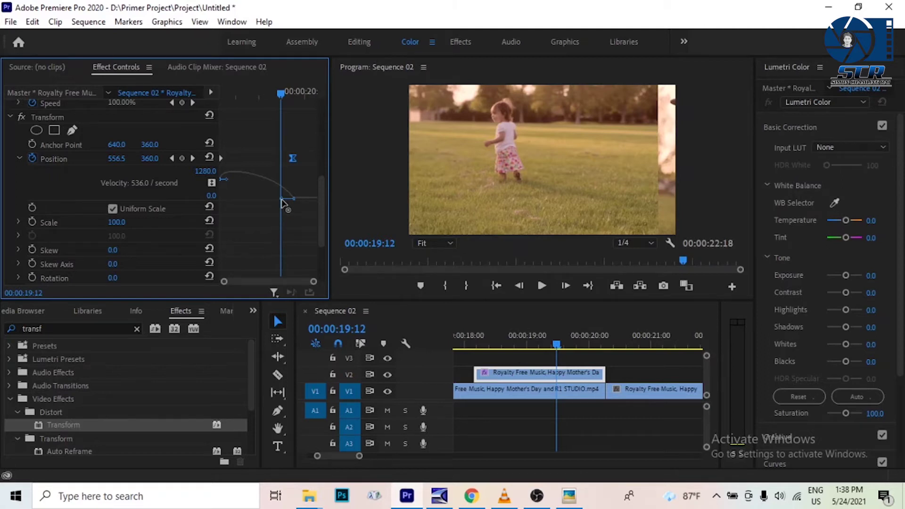
drag(273, 90, 264, 93)
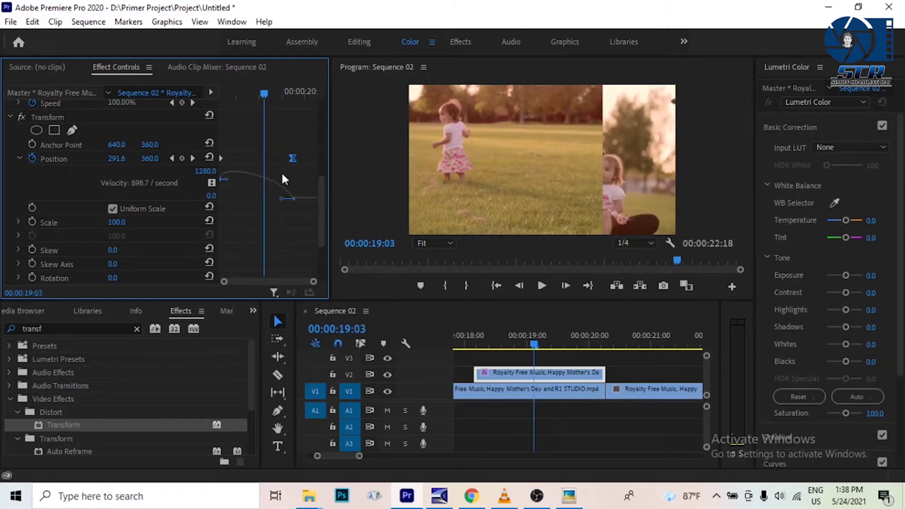
drag(284, 200, 212, 210)
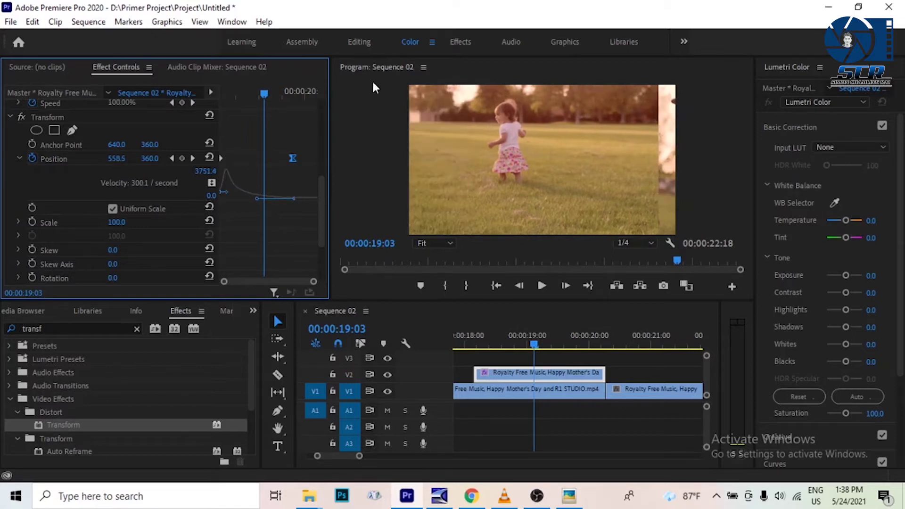
drag(263, 92, 198, 109)
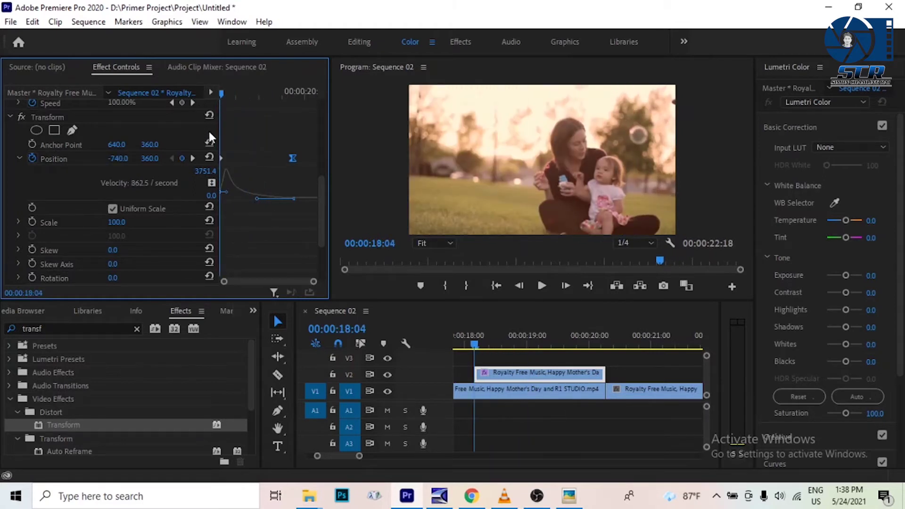
key(space)
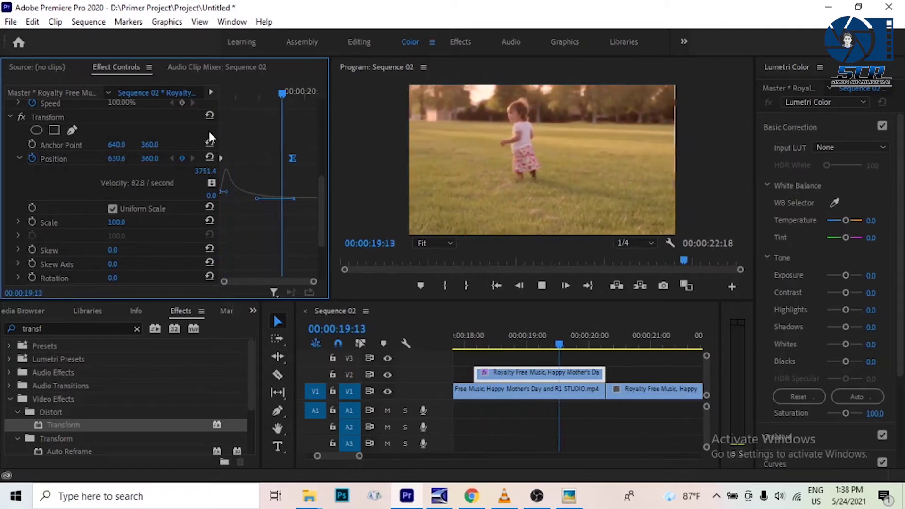
key(space)
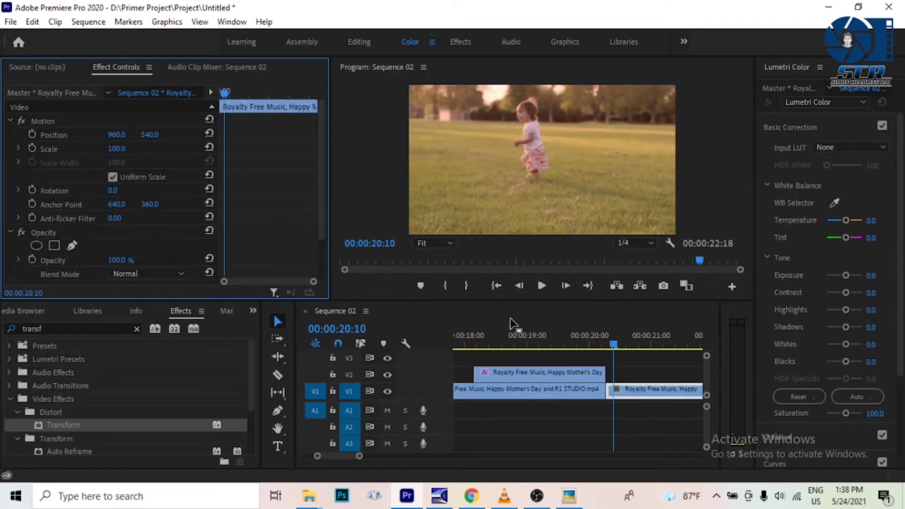
Turn off Use Composition's Shutter Angle in the V2 clip's Transform effect, set the Shutter Angle to 75, and preview the motion blur.
click(522, 356)
click(504, 336)
click(517, 374)
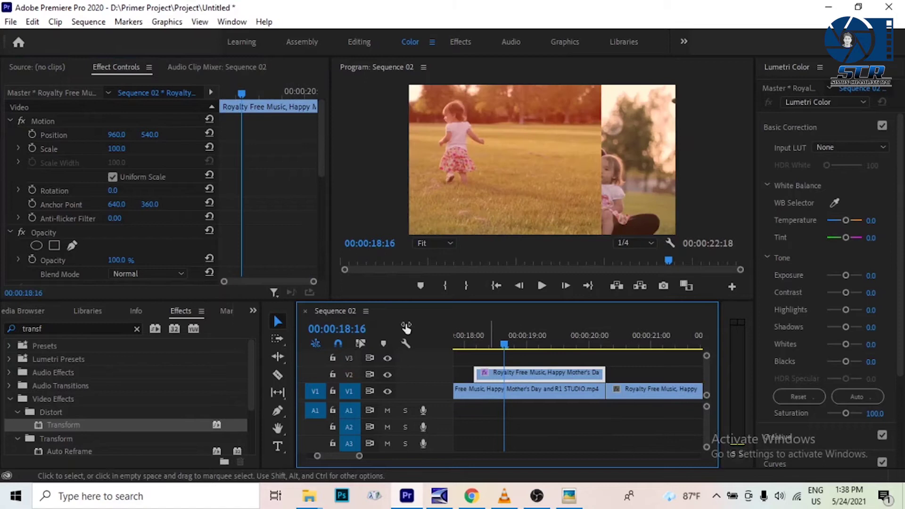
scroll(281, 236, down, 8)
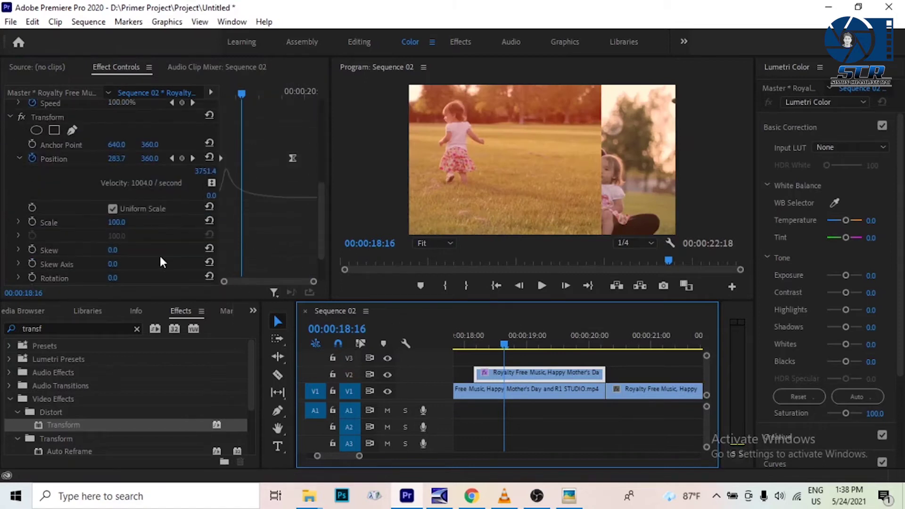
scroll(156, 255, down, 1)
scroll(174, 213, down, 2)
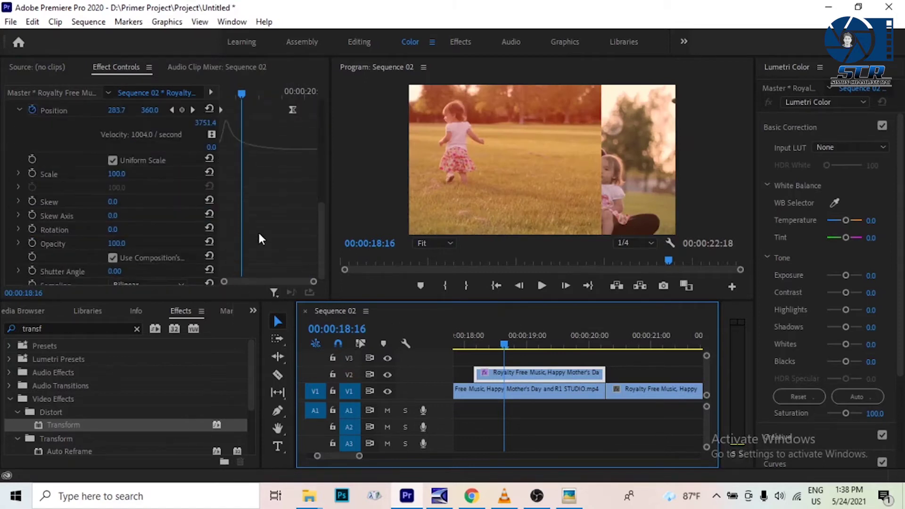
click(192, 109)
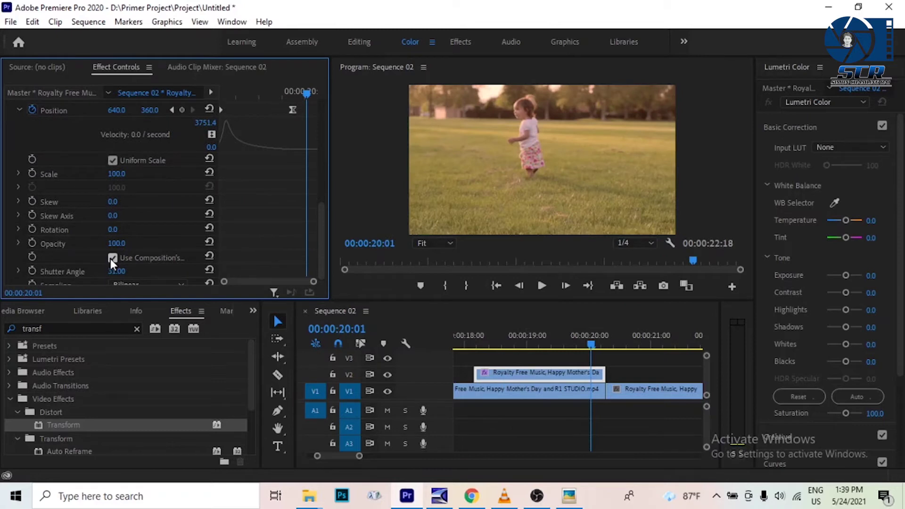
click(112, 258)
click(116, 271)
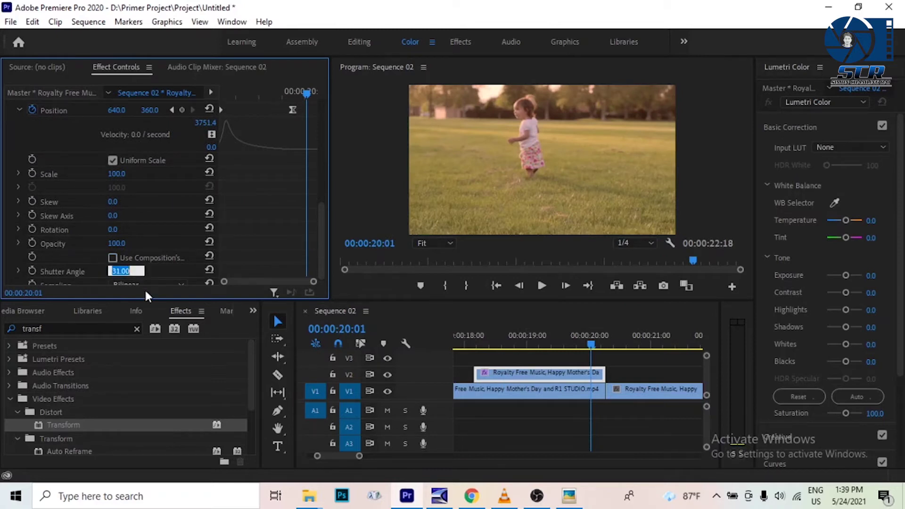
text(75)
key(Return)
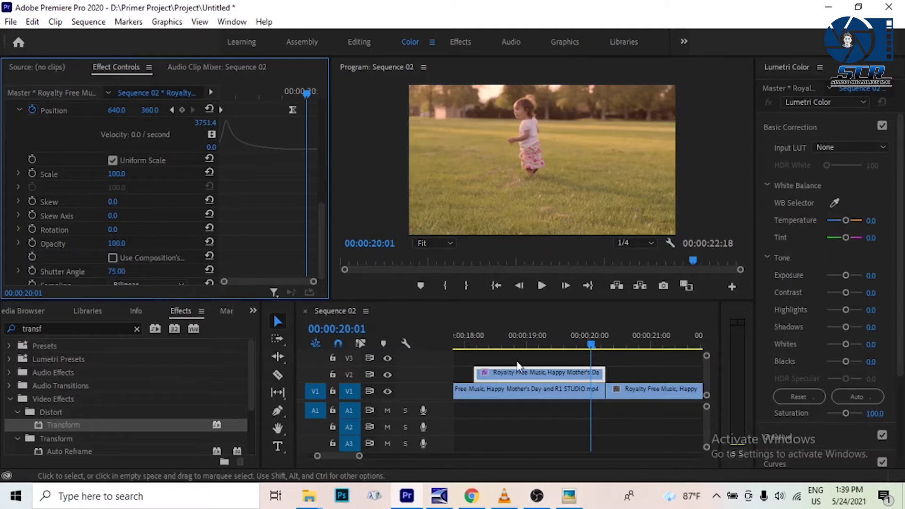
click(472, 335)
key(space)
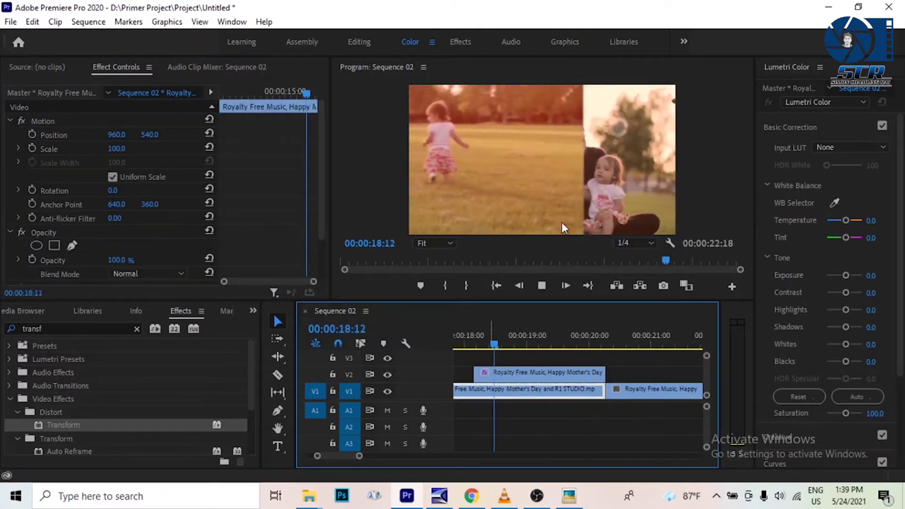
key(space)
Nest the V2 clip in the timeline, keeping the suggested name Nested Sequence 01.
click(590, 333)
key(minus)
key(minus)
drag(591, 332, 558, 335)
click(576, 372)
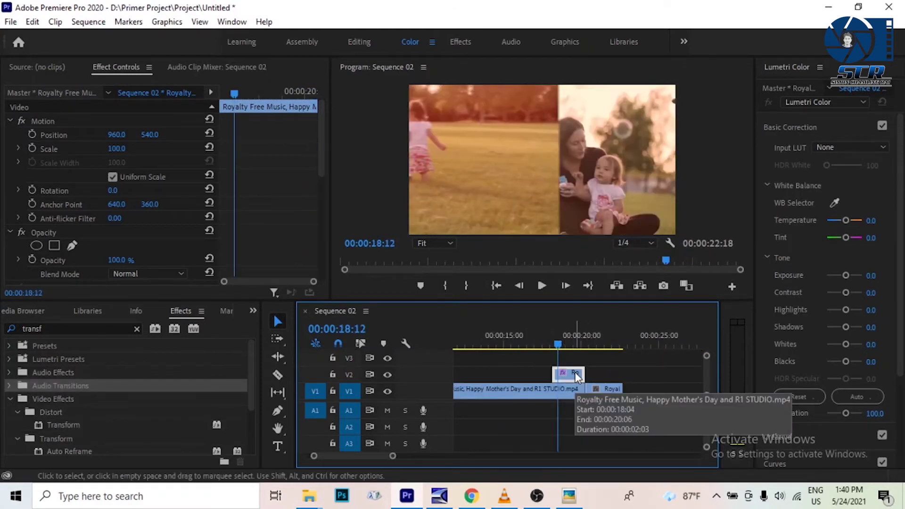
right_click(576, 372)
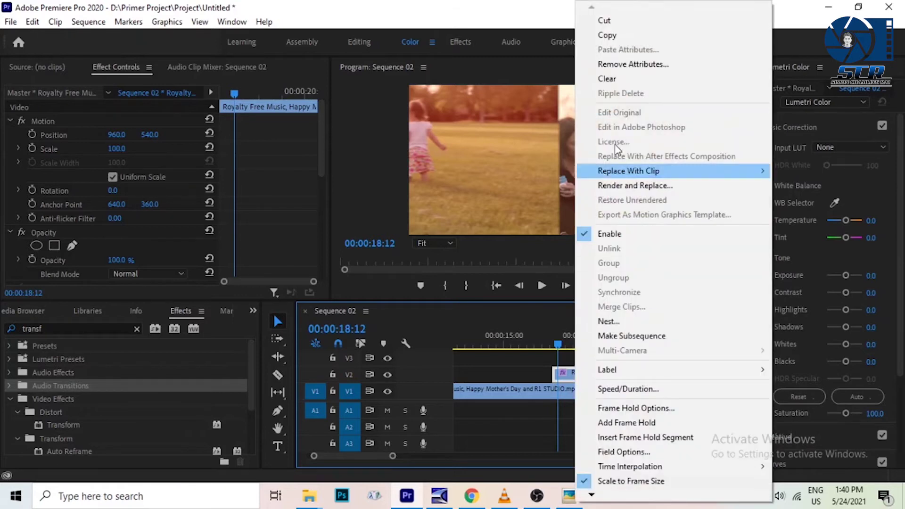
click(607, 322)
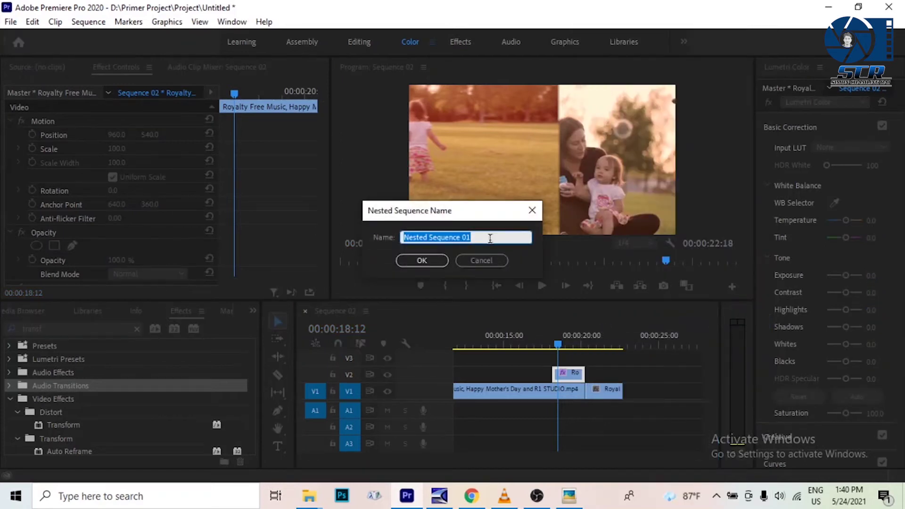
click(414, 263)
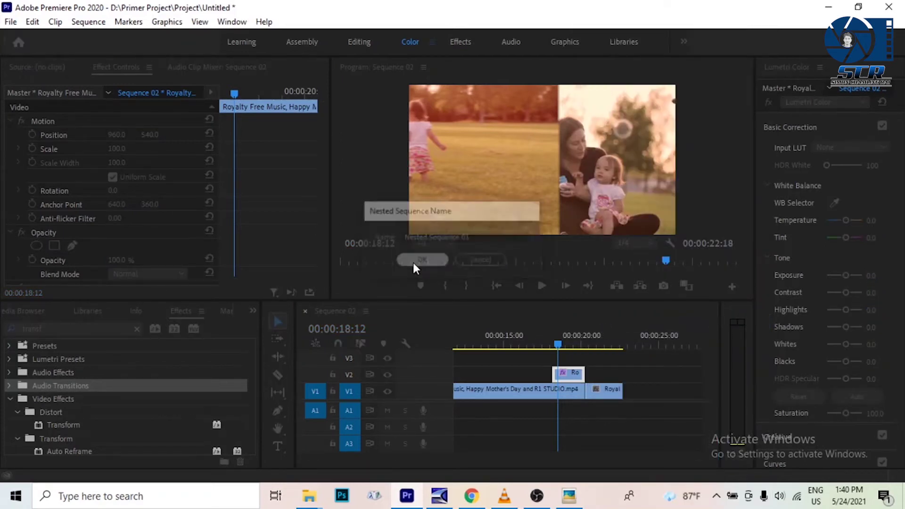
Search the effects for "echo" and apply the Echo video effect to the nested clip on V2.
click(567, 369)
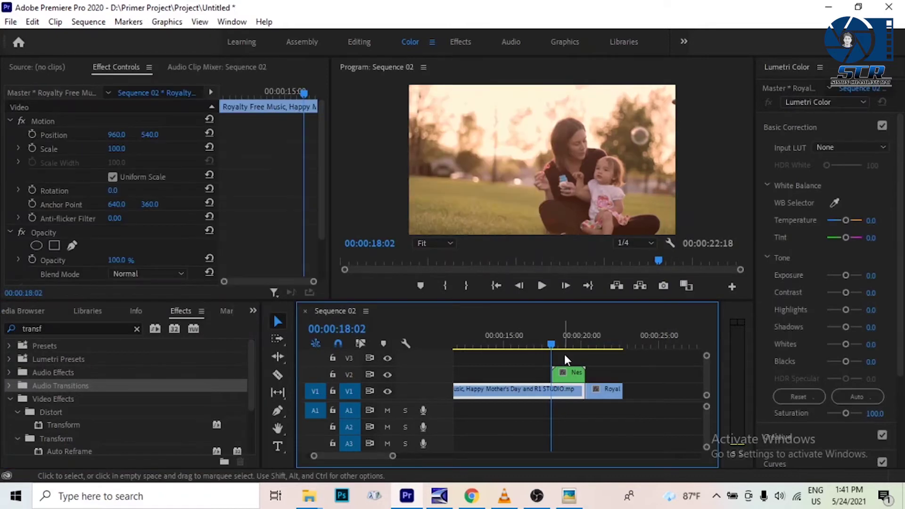
click(571, 374)
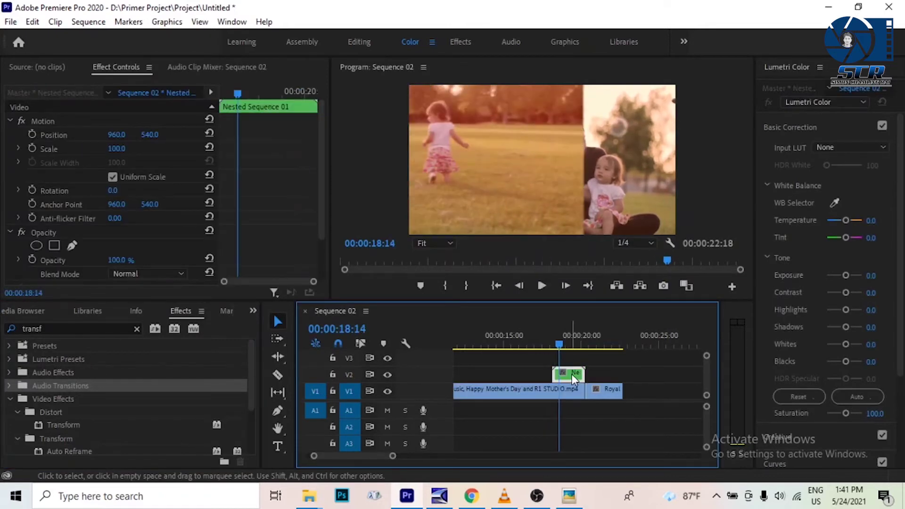
click(569, 338)
click(58, 332)
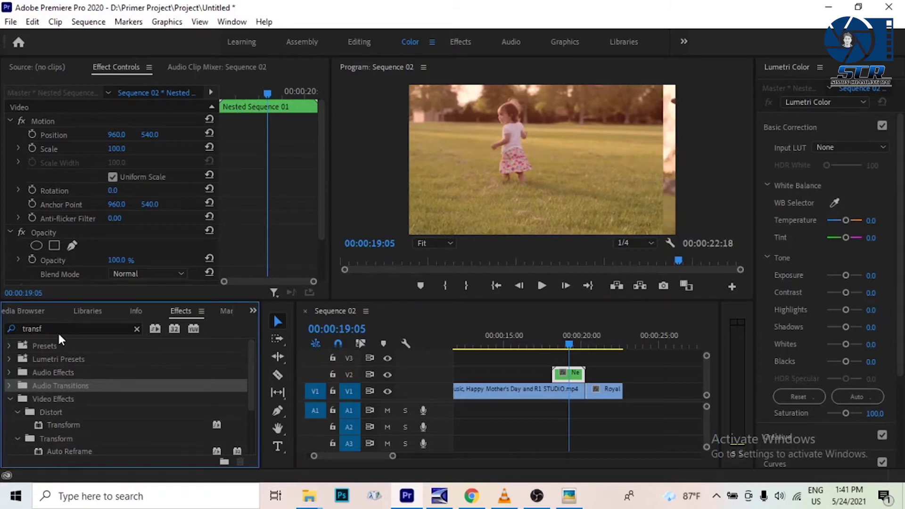
drag(58, 332, 2, 332)
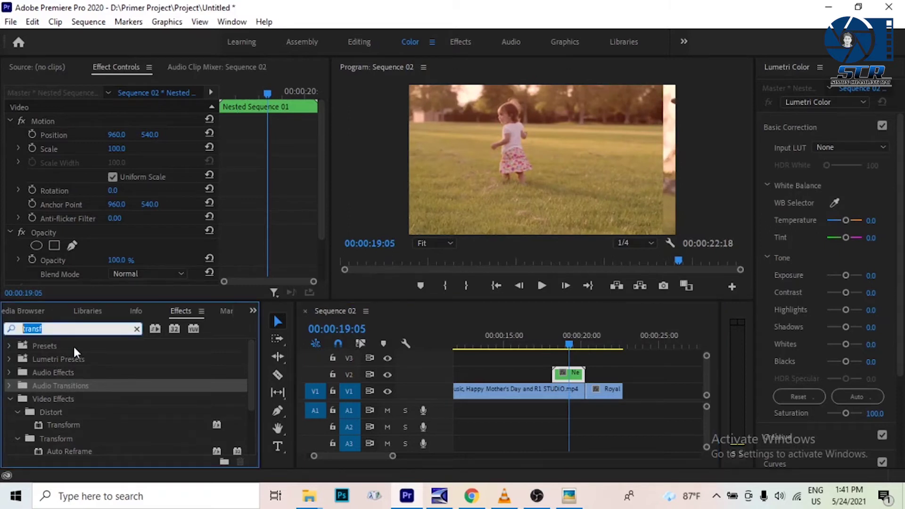
text(echo)
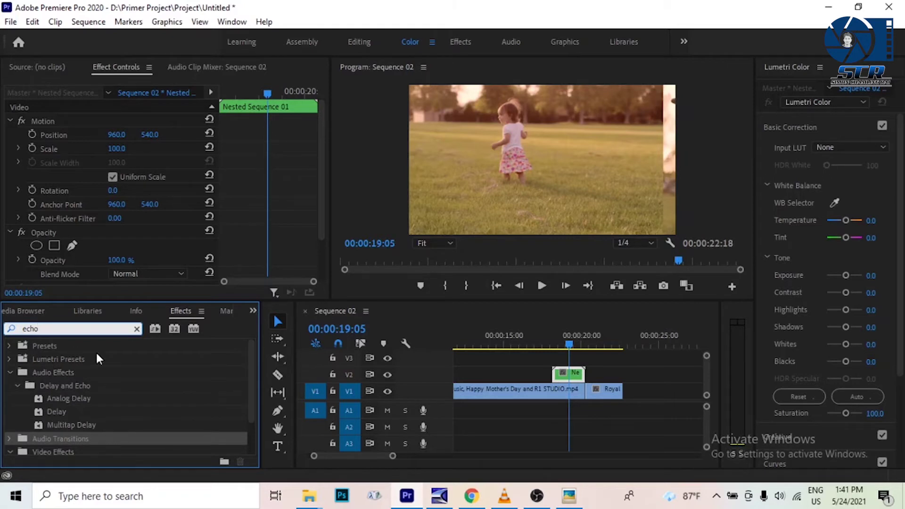
scroll(132, 411, down, 2)
drag(55, 437, 563, 378)
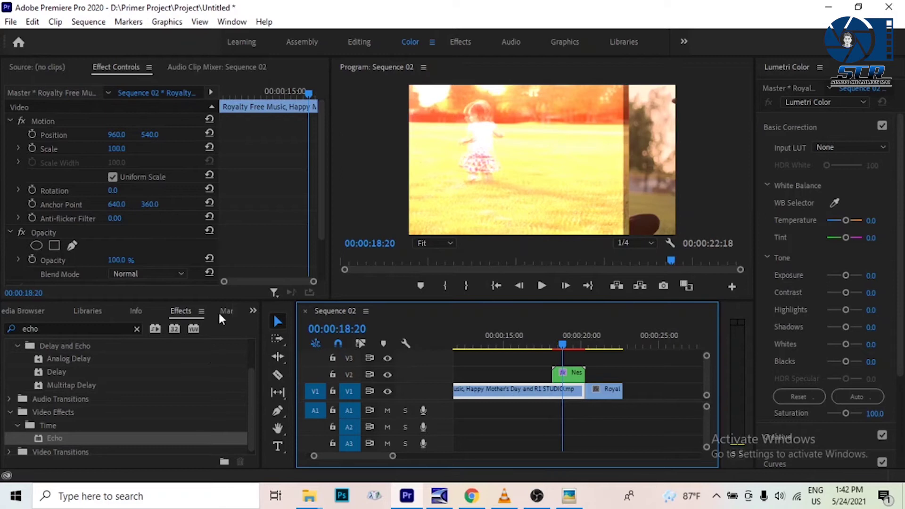
Set the Echo Operator of the nested clip's Echo effect to Composite In Back.
scroll(285, 190, down, 2)
scroll(293, 211, up, 1)
scroll(293, 218, down, 2)
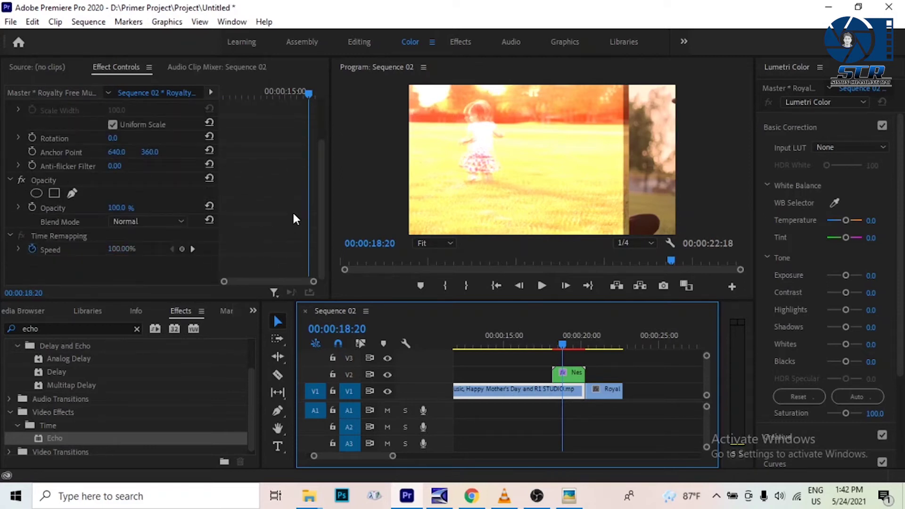
click(571, 374)
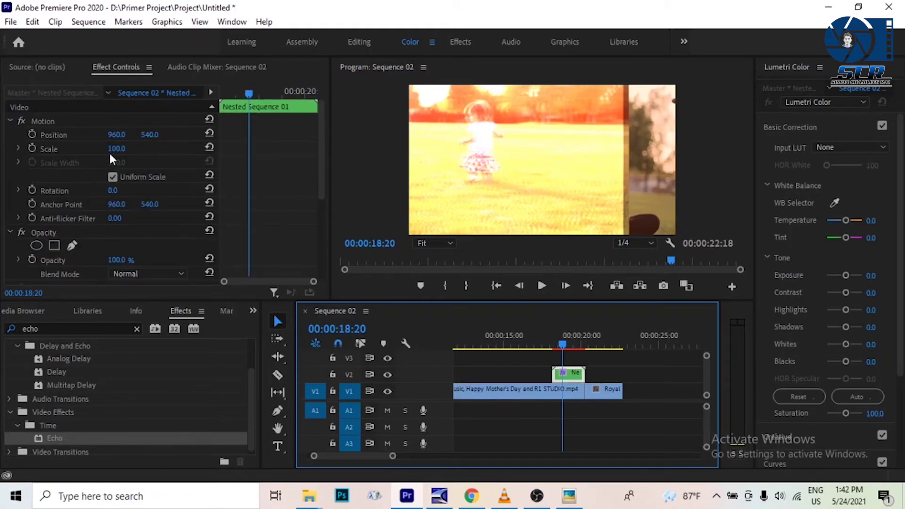
scroll(109, 151, down, 7)
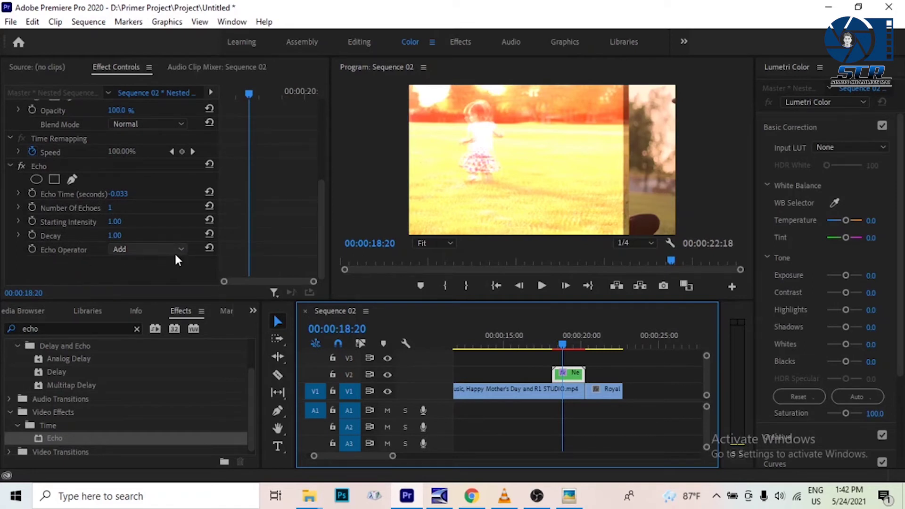
click(181, 250)
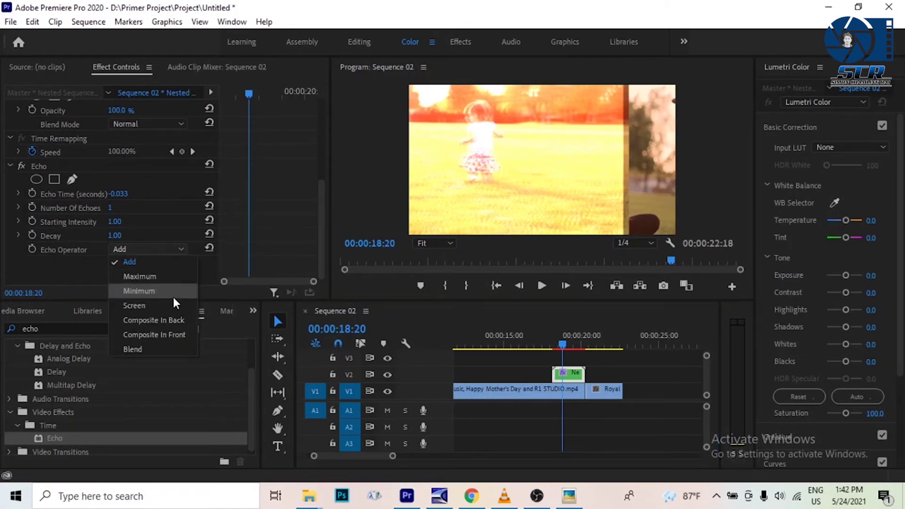
click(176, 323)
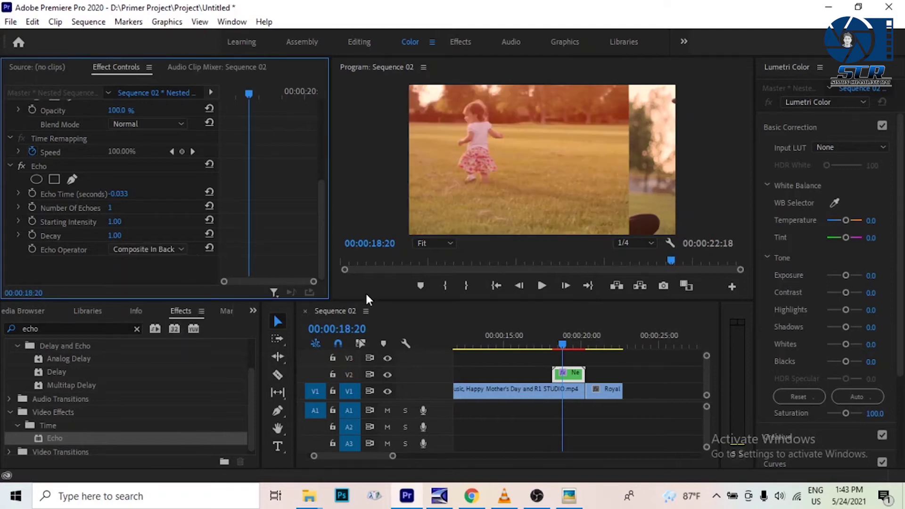
Set the Echo effect's Number Of Echoes to 7 and its Echo Time to 0.1 seconds.
drag(564, 346, 564, 341)
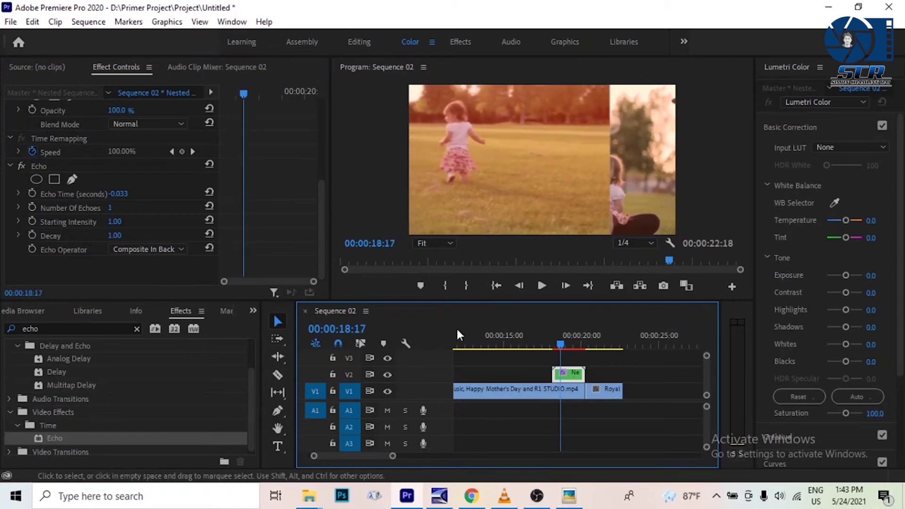
click(113, 210)
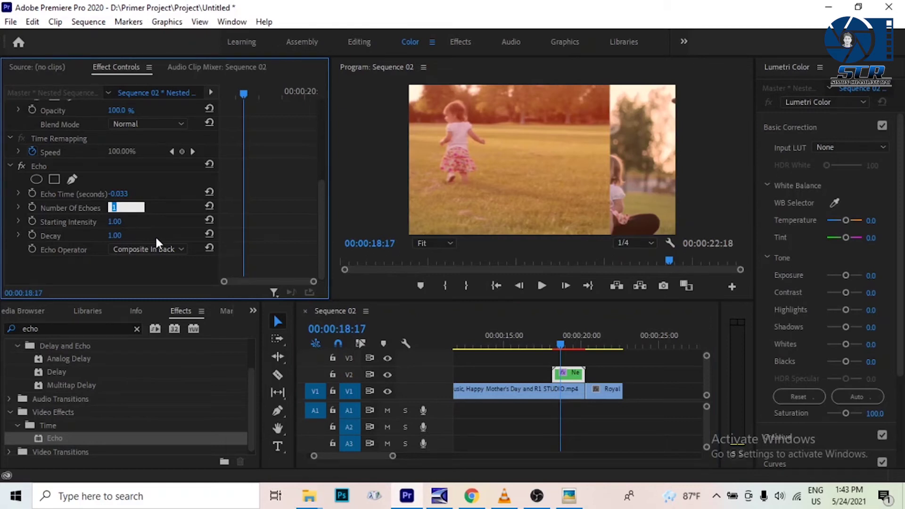
text(7)
key(Return)
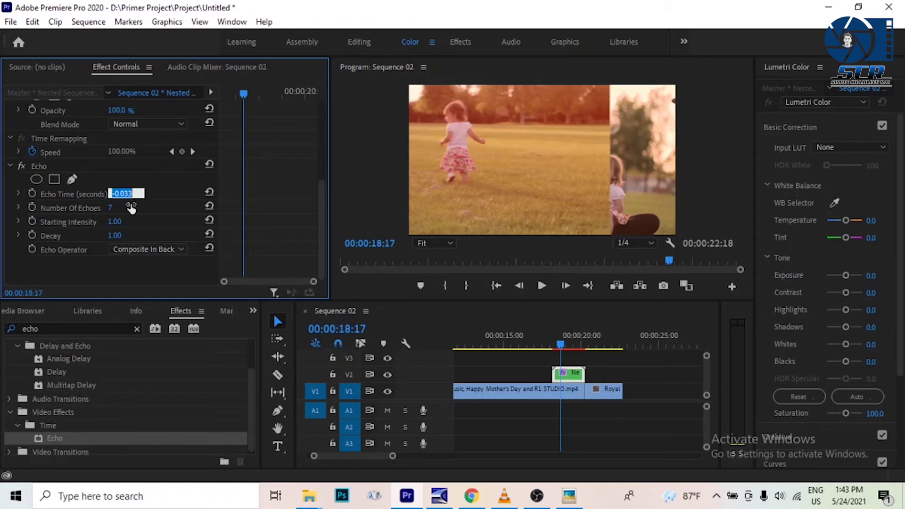
text(0.1)
key(Return)
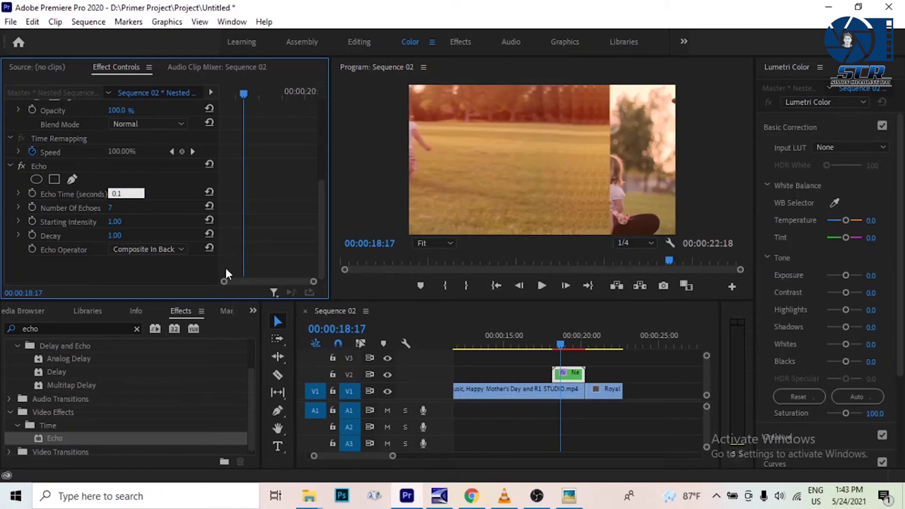
Turn on Echo Time keyframing for the nested V2 clip at its start, around 00:00:18:05.
drag(567, 346, 555, 348)
click(561, 359)
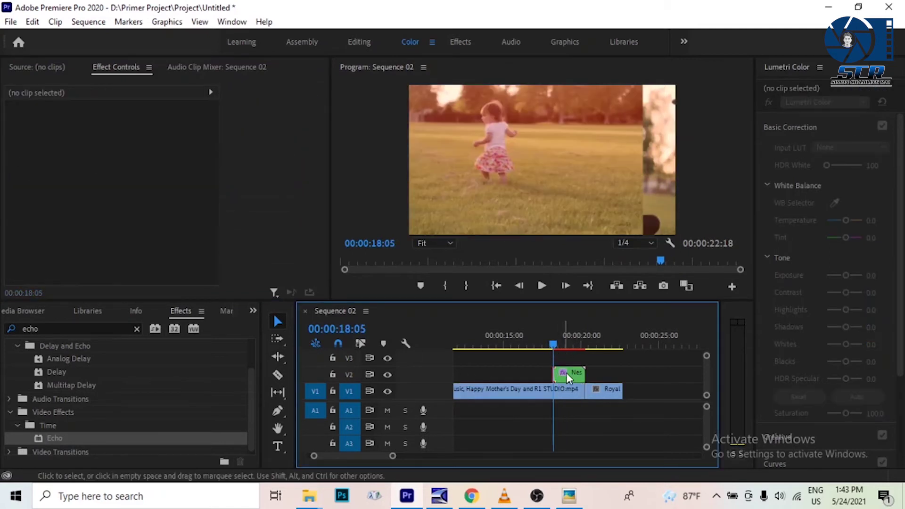
click(567, 373)
scroll(231, 218, down, 5)
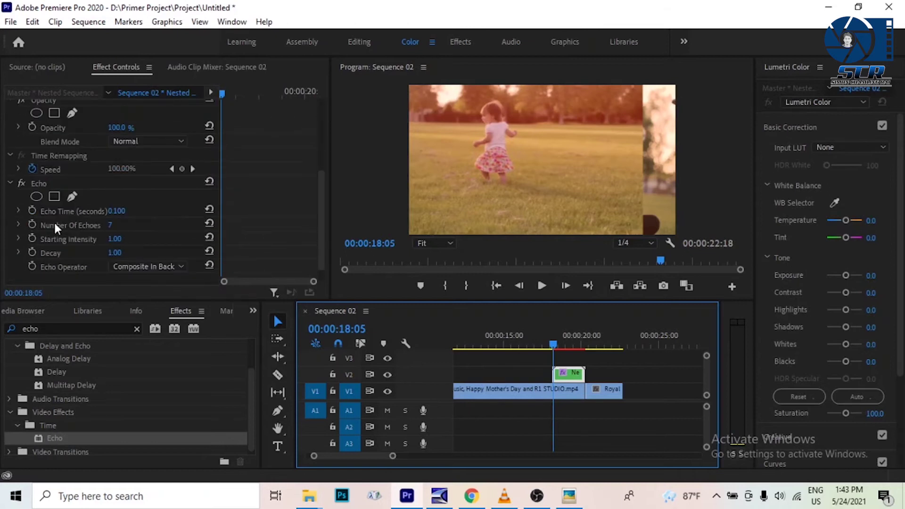
click(31, 210)
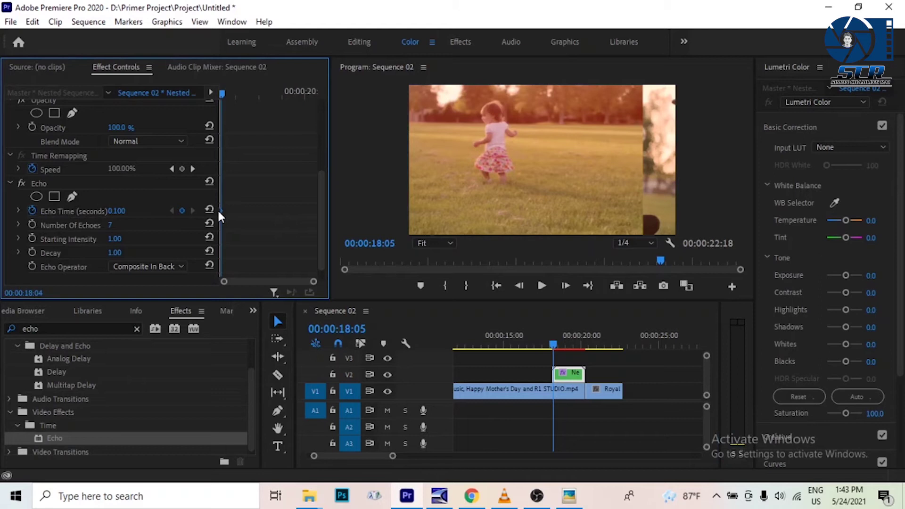
Set the nested V2 clip's Echo Time to 0 at the clip's last frame, around 00:00:20:05.
drag(223, 93, 319, 102)
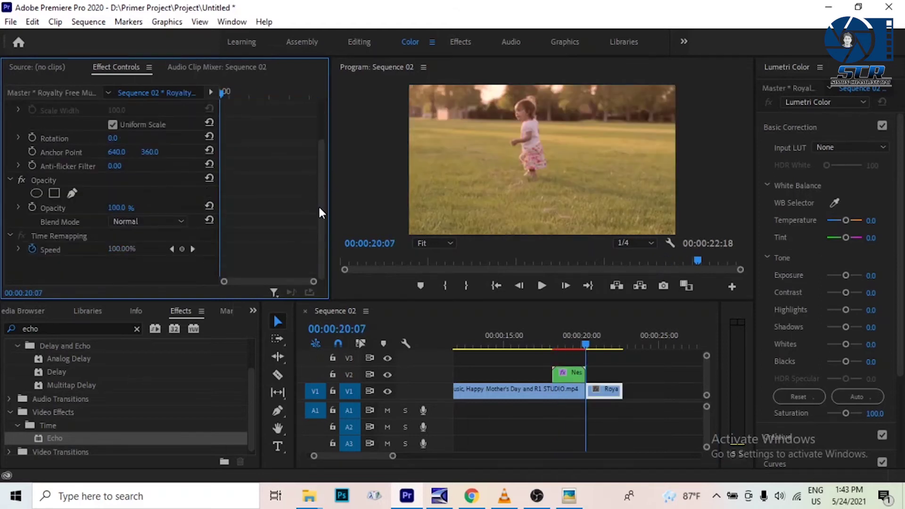
click(577, 375)
key(Left)
key(Left)
drag(322, 162, 323, 253)
drag(113, 200, 121, 220)
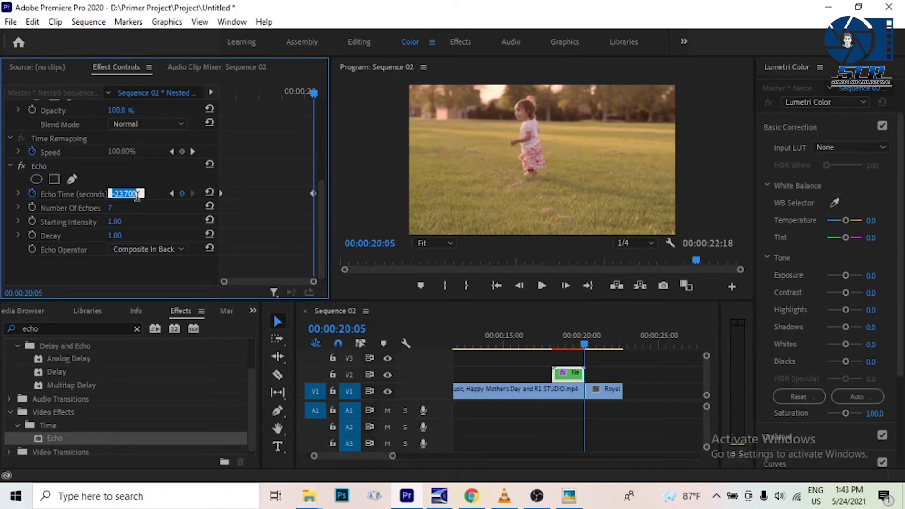
text(0)
key(Return)
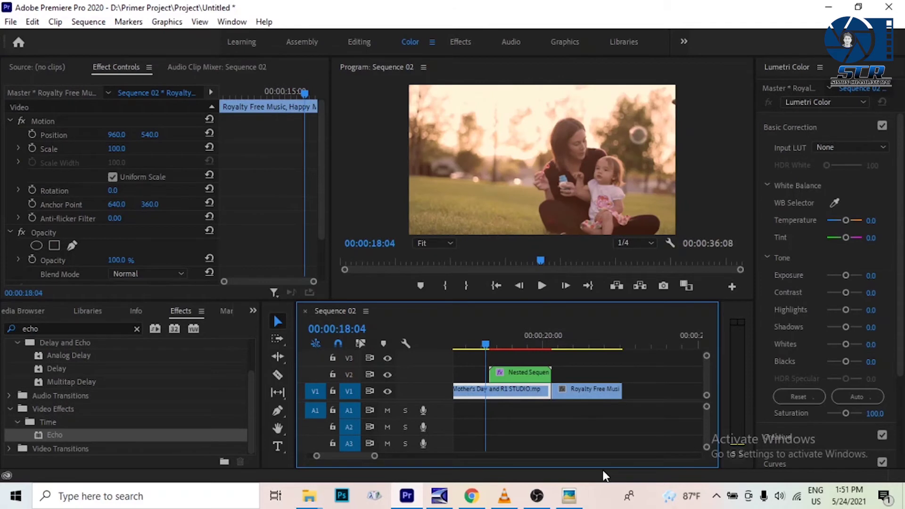
Review the nested clip's Echo settings and play the transition from 00:00:18:04.
scroll(284, 230, down, 1)
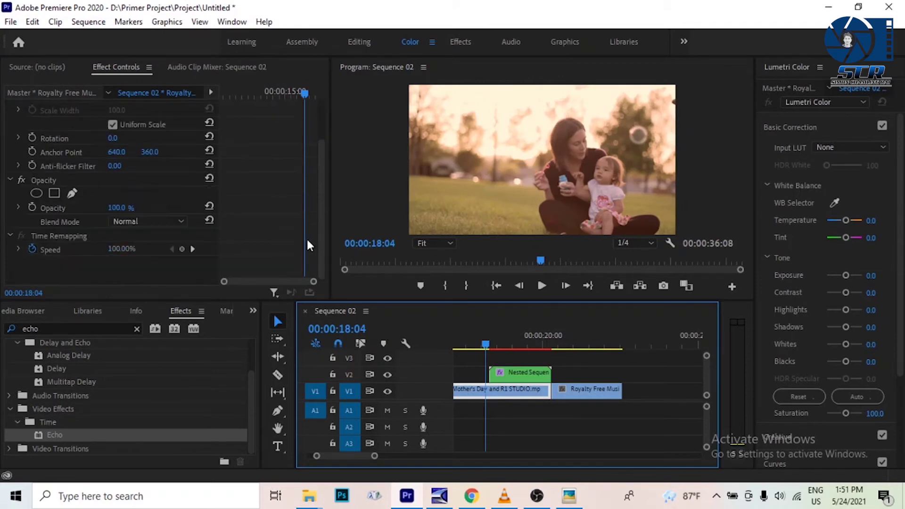
click(519, 372)
scroll(265, 230, down, 5)
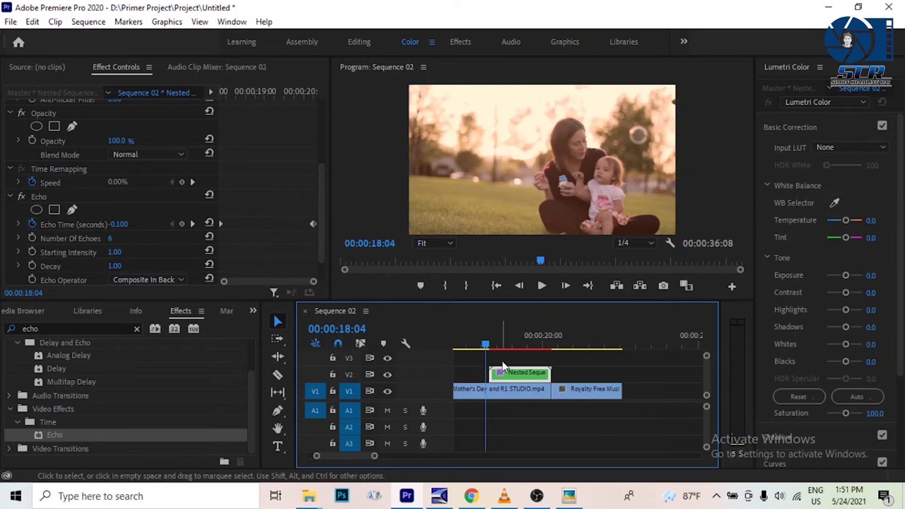
key(space)
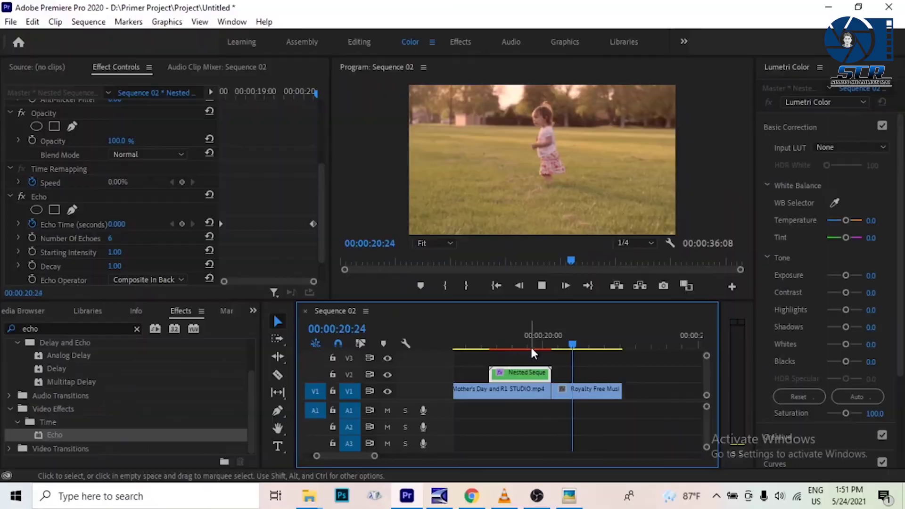
key(space)
Search the effects for "shadow" and apply Radial Shadow to the nested clip on V2.
click(491, 334)
click(501, 370)
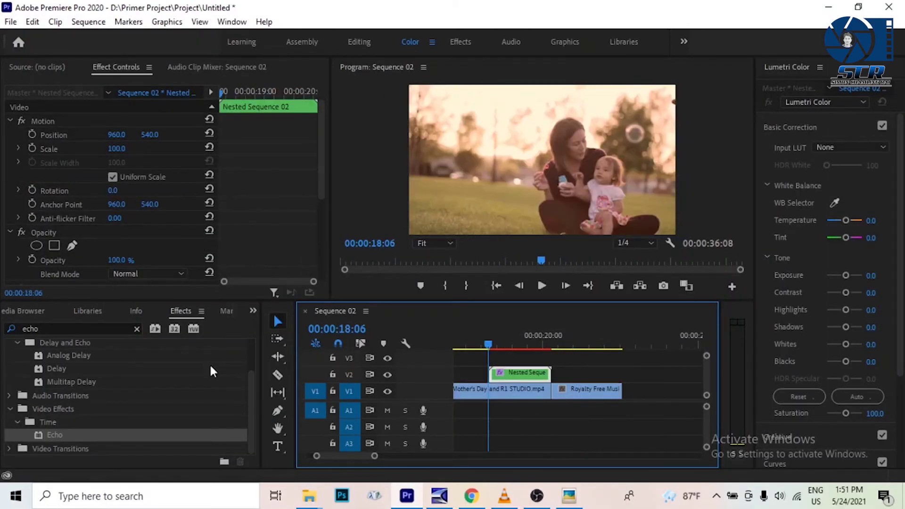
click(6, 329)
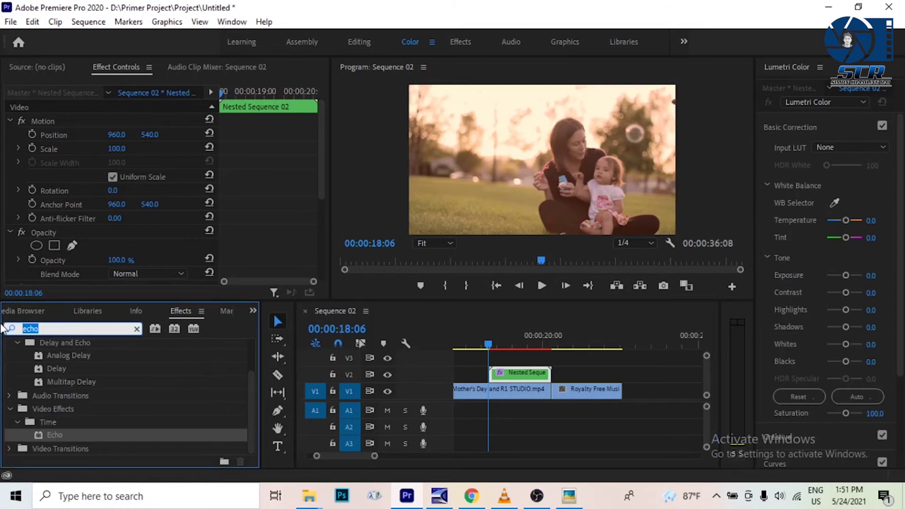
text(shad)
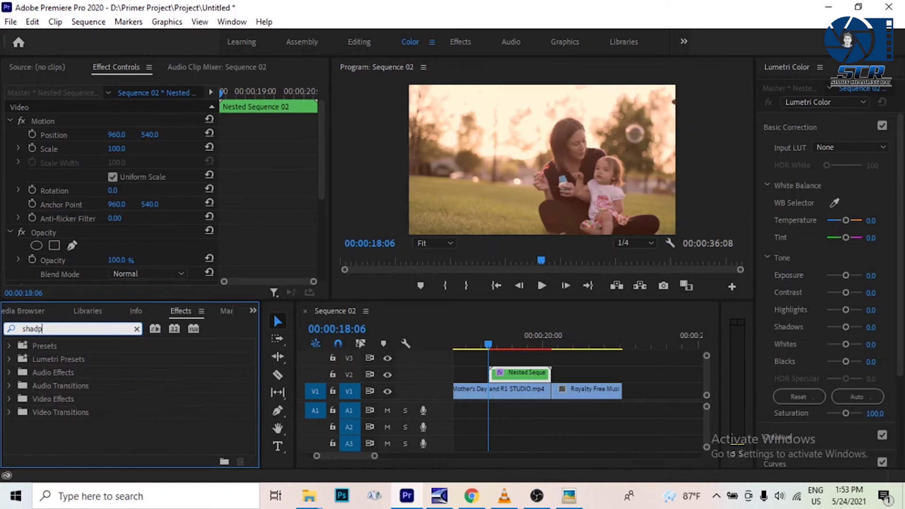
text(ow)
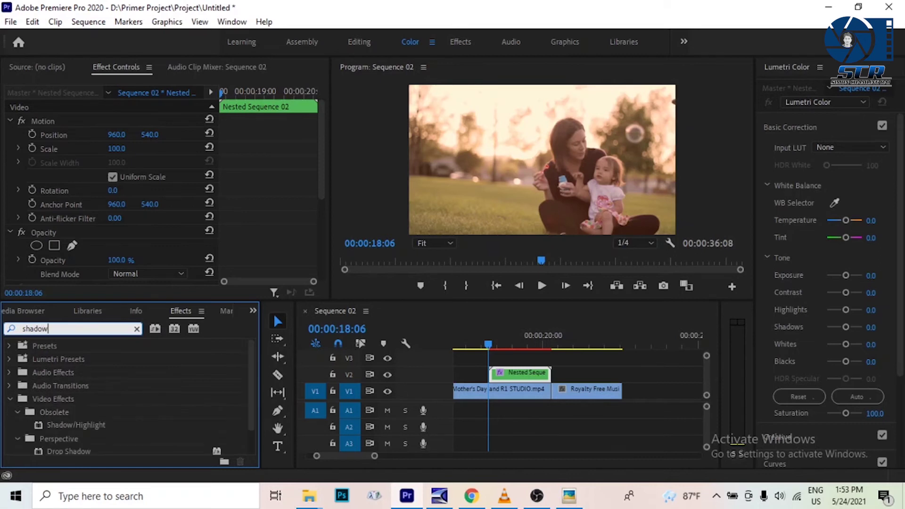
scroll(64, 377, down, 1)
scroll(67, 379, down, 1)
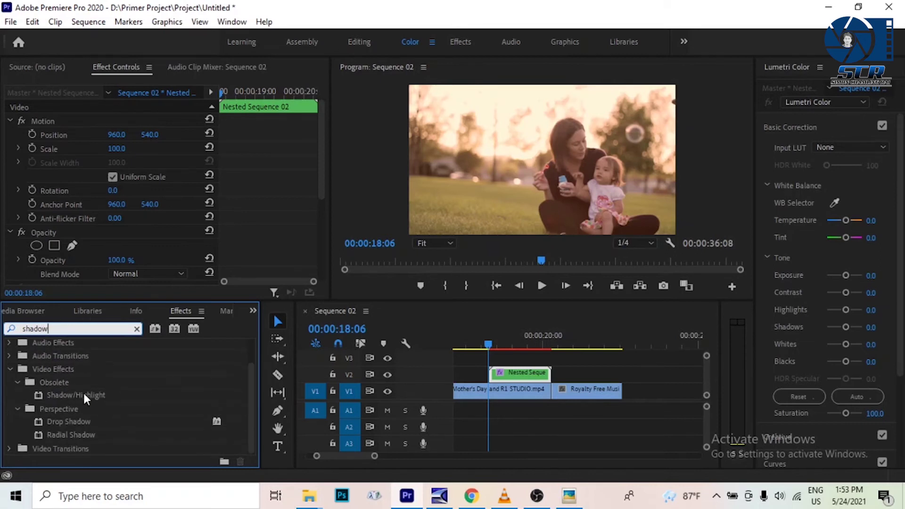
drag(79, 434, 522, 366)
Play the transition from just before the nested clip and inspect the shadow at 00:00:18:17.
click(486, 340)
key(space)
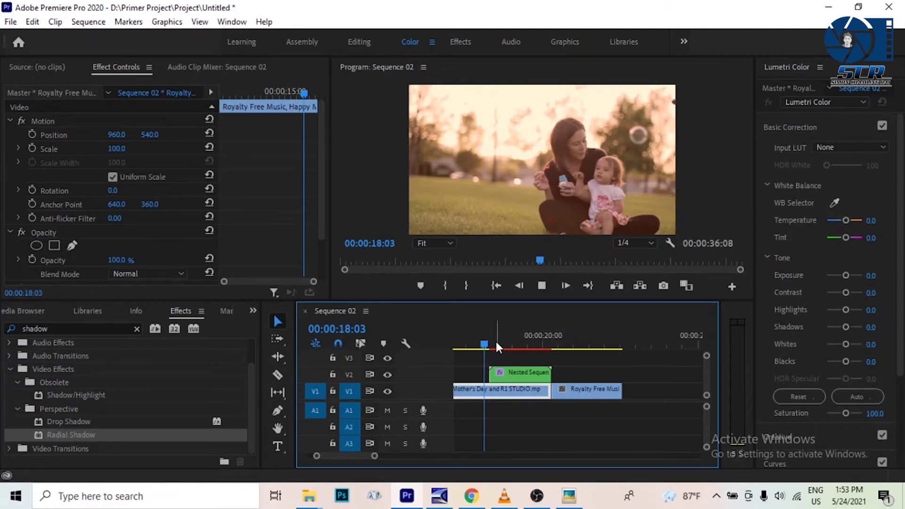
click(502, 338)
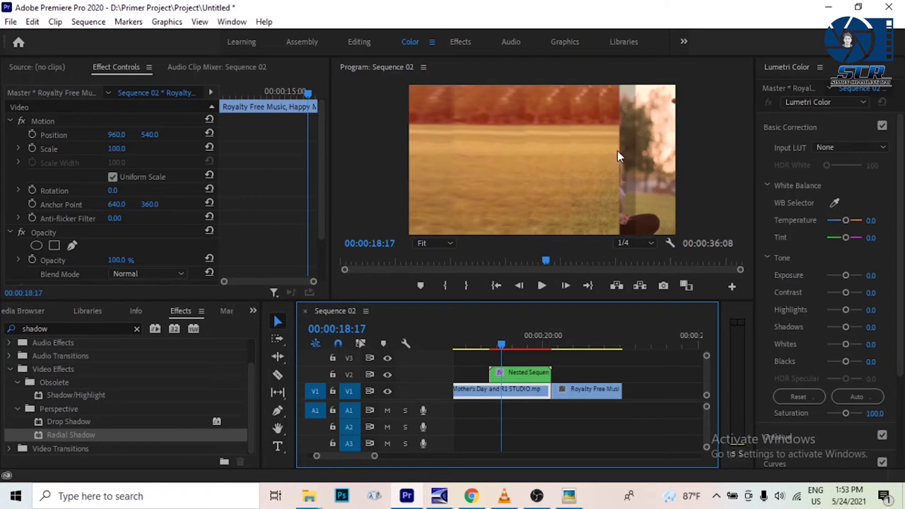
Reorder the nested clip's effects so that Radial Shadow sits above Echo.
scroll(307, 192, down, 3)
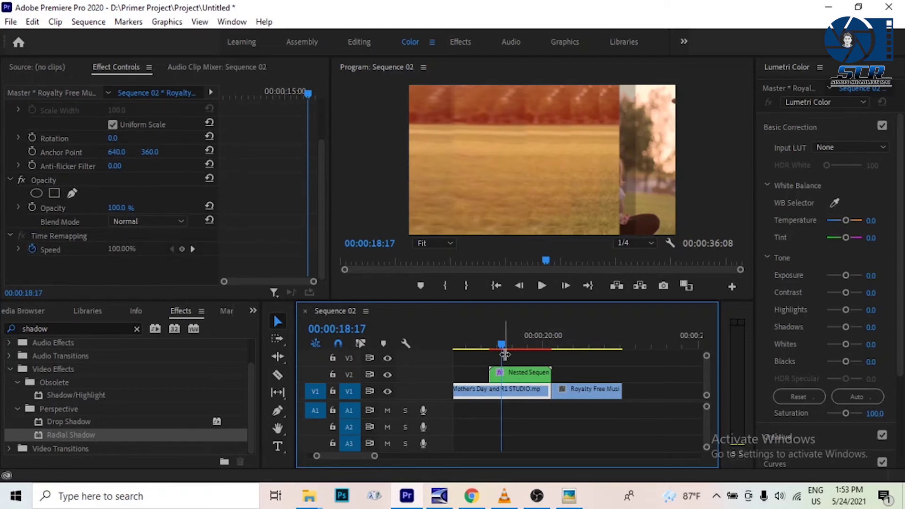
click(522, 378)
scroll(241, 220, down, 10)
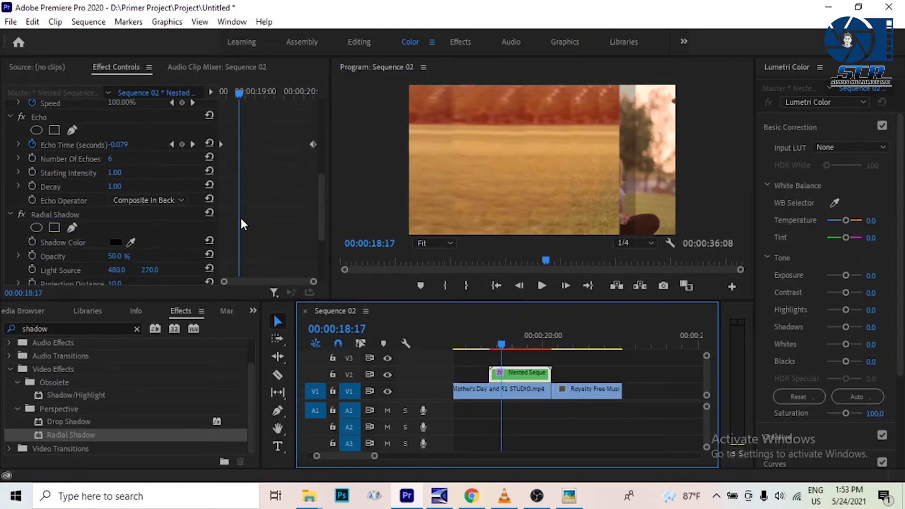
scroll(241, 220, up, 3)
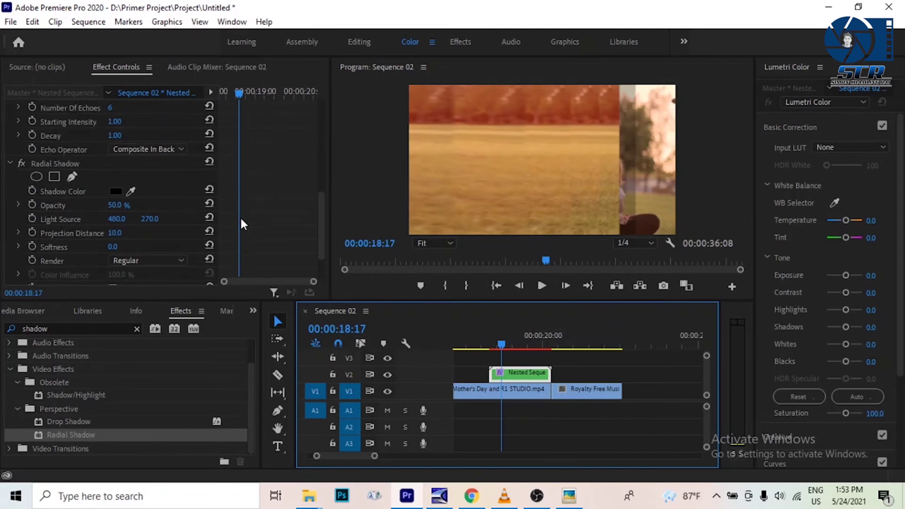
scroll(268, 241, up, 1)
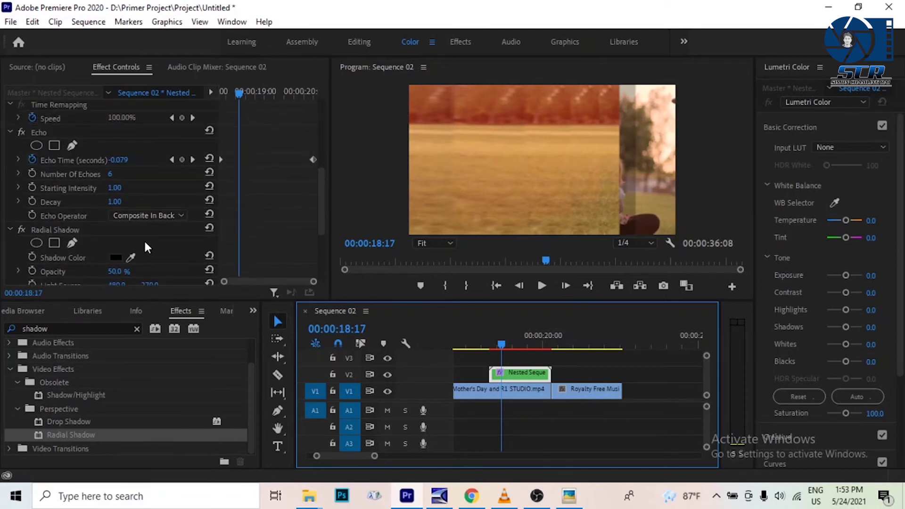
drag(54, 230, 57, 132)
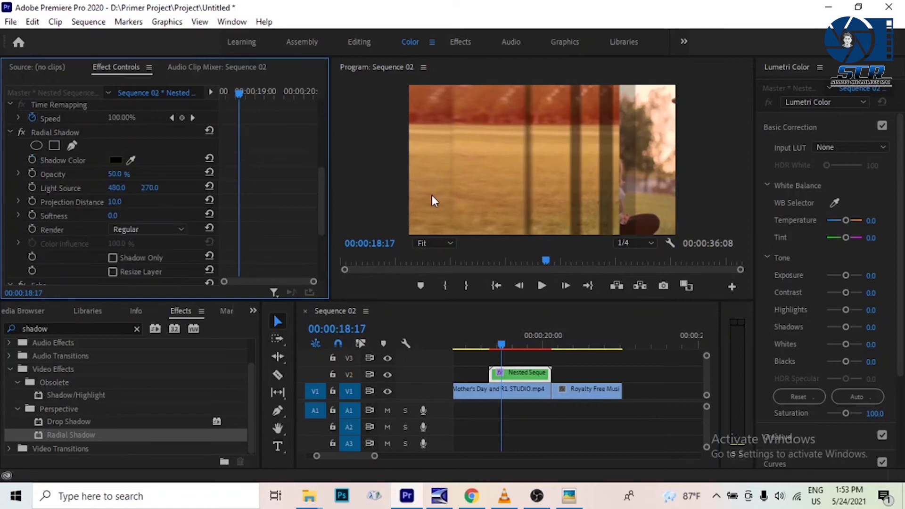
Set the nested clip's Radial Shadow Projection Distance to 1 and its Softness to 50.
mouse_move(508, 346)
mouse_down()
mouse_move(519, 346)
mouse_move(509, 347)
mouse_up()
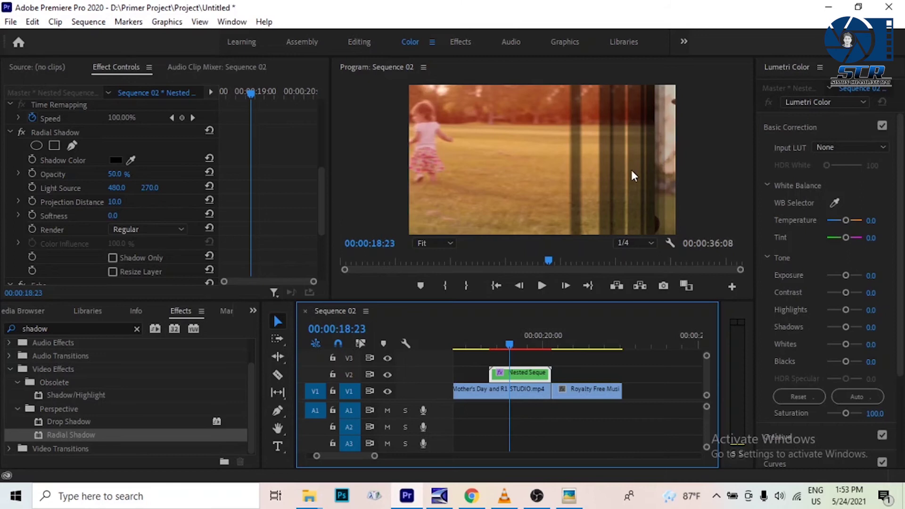
click(115, 203)
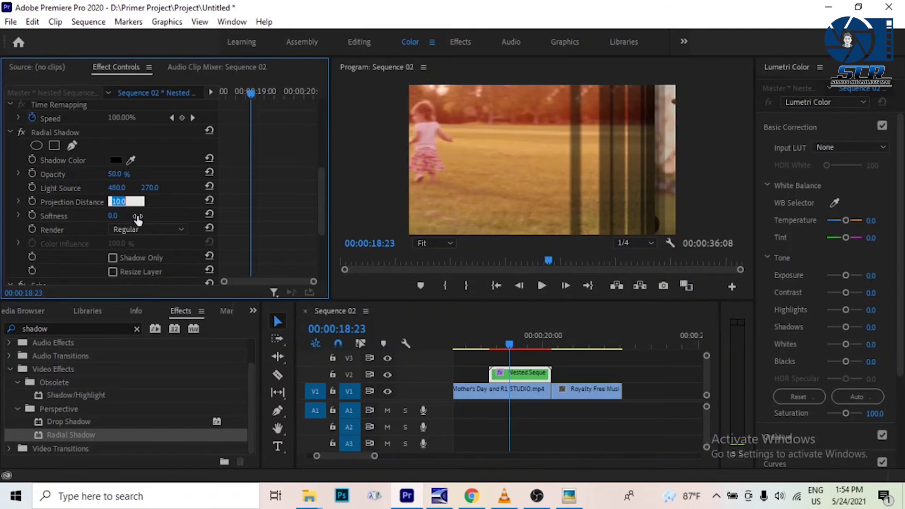
text(1)
click(112, 215)
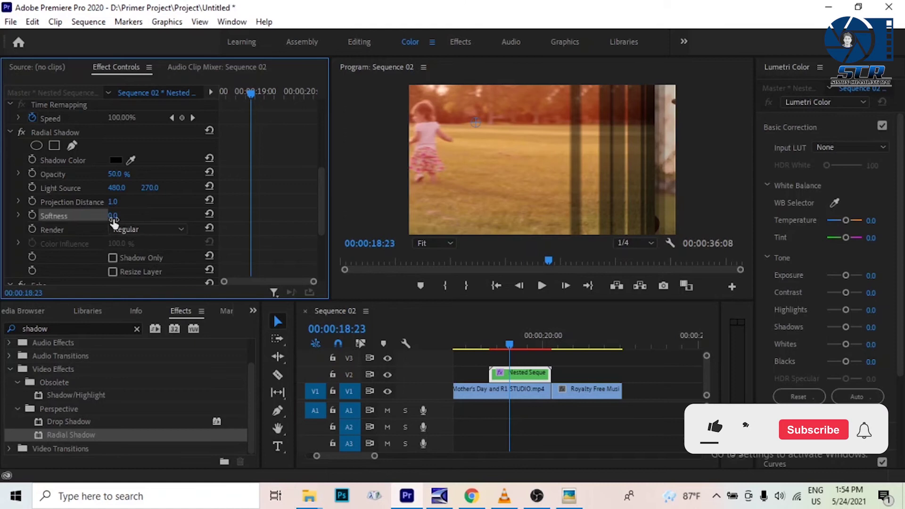
text(50)
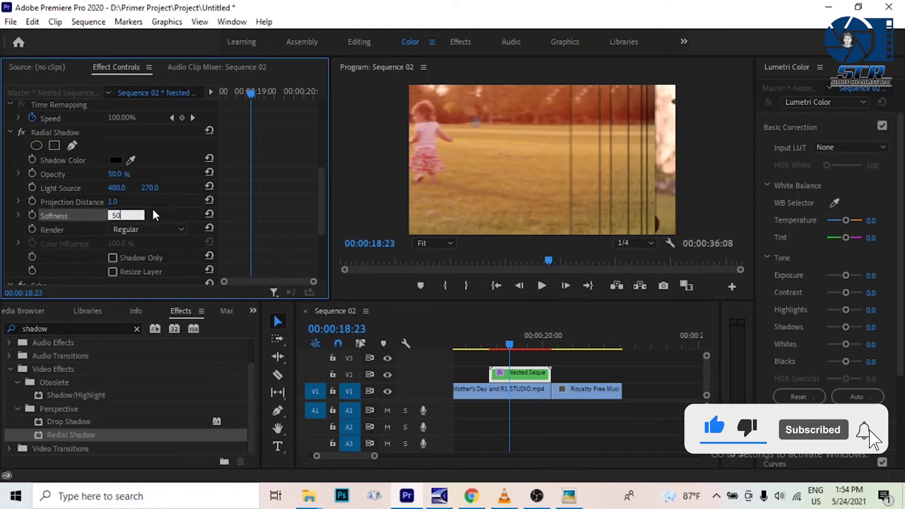
key(Return)
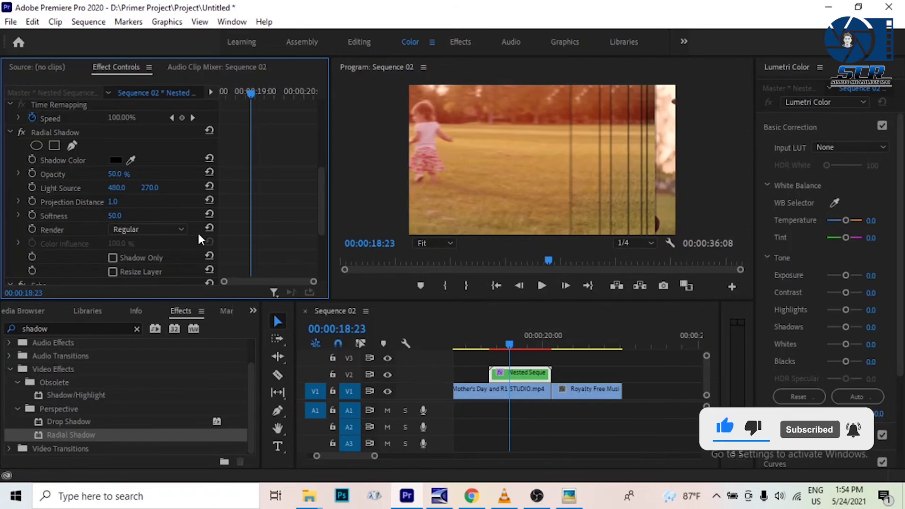
Play the transition from 00:00:18:07 and inspect the echo and shadow at individual frames, ending at 00:00:18:12.
click(522, 340)
drag(522, 340, 517, 343)
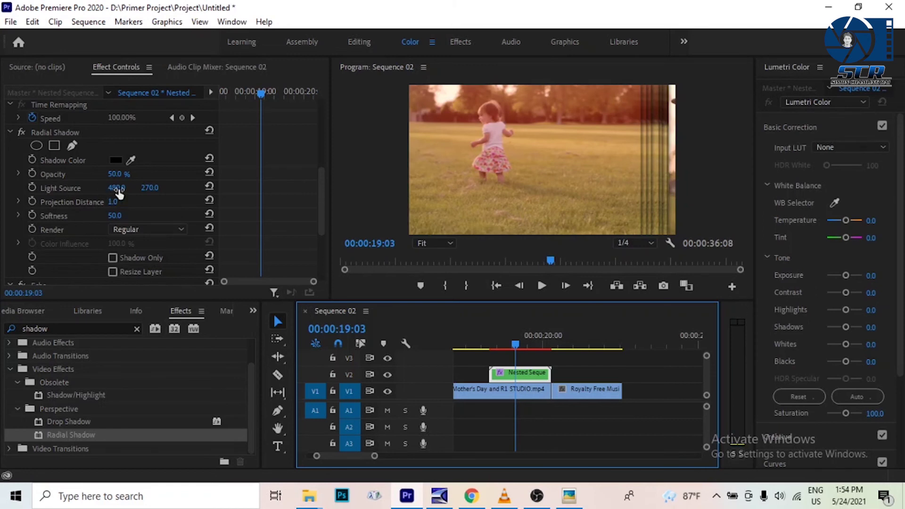
click(491, 344)
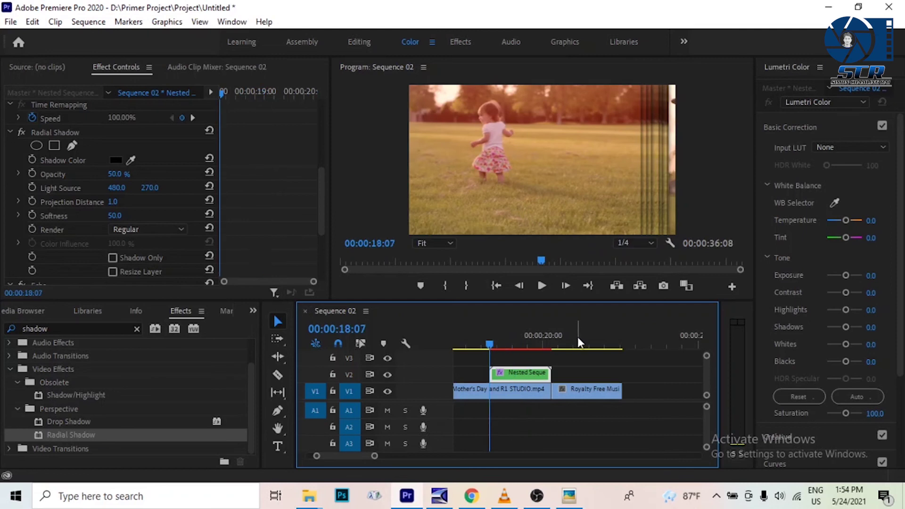
key(space)
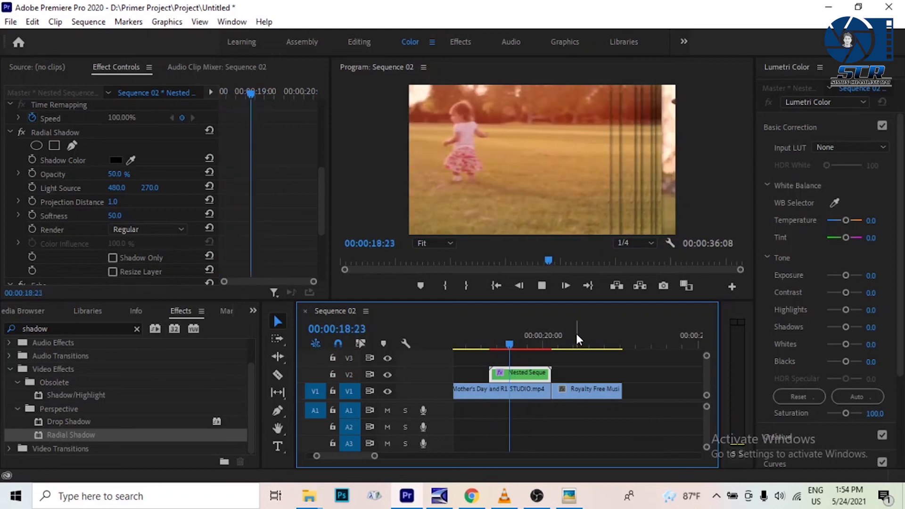
drag(544, 336, 498, 335)
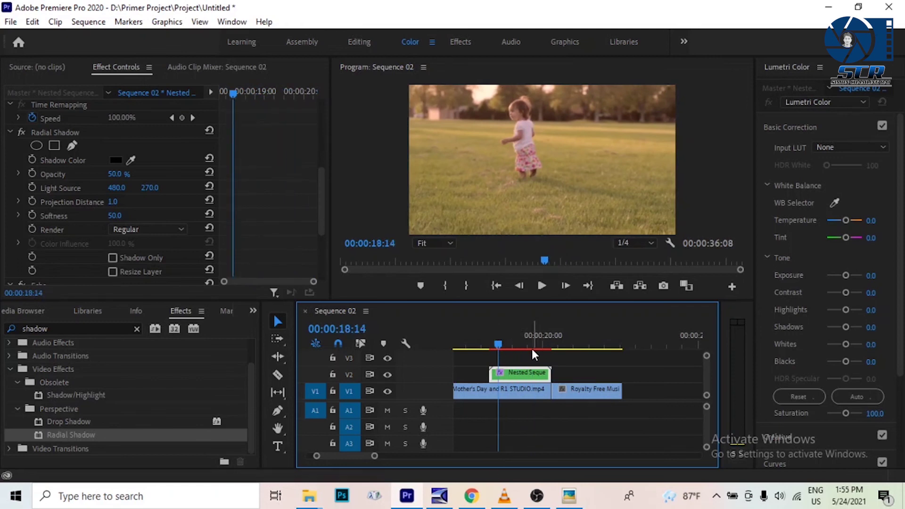
key(Left)
key(Left)
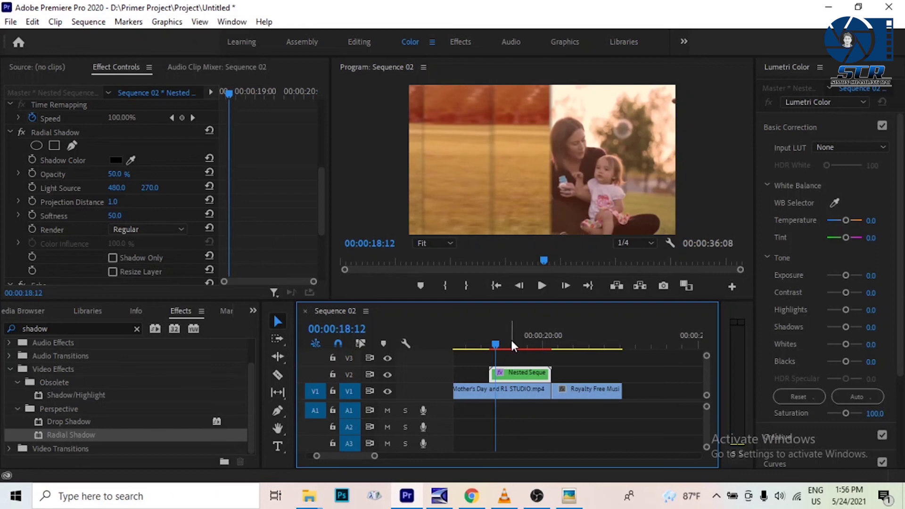
Look up the sequence's render commands without rendering, and play the transition from 00:00:18:12.
click(83, 27)
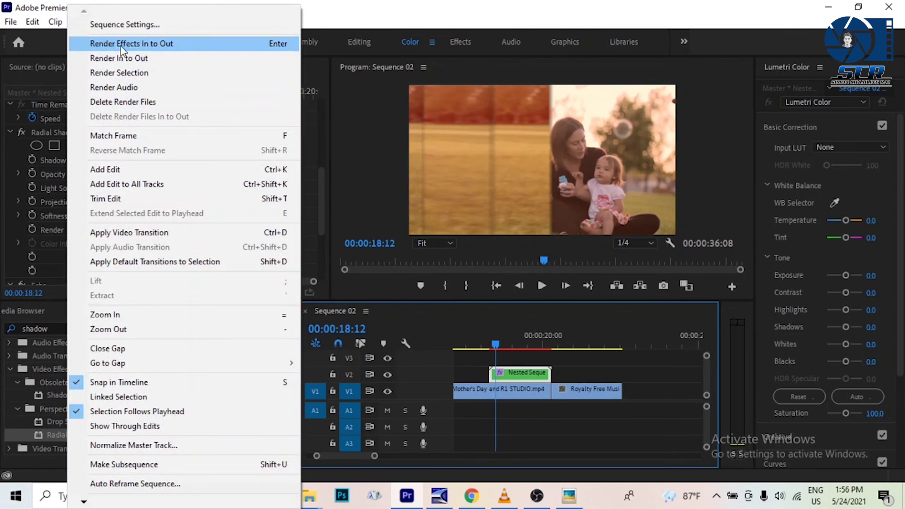
click(522, 361)
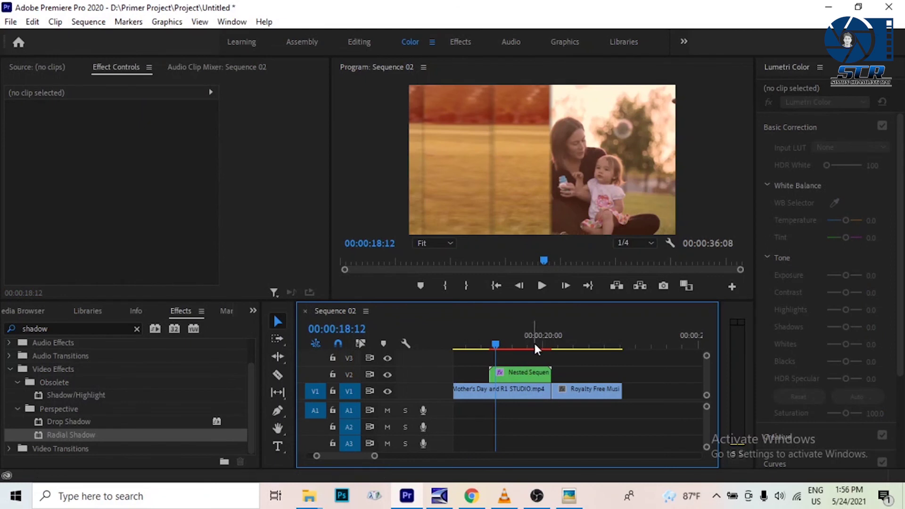
key(space)
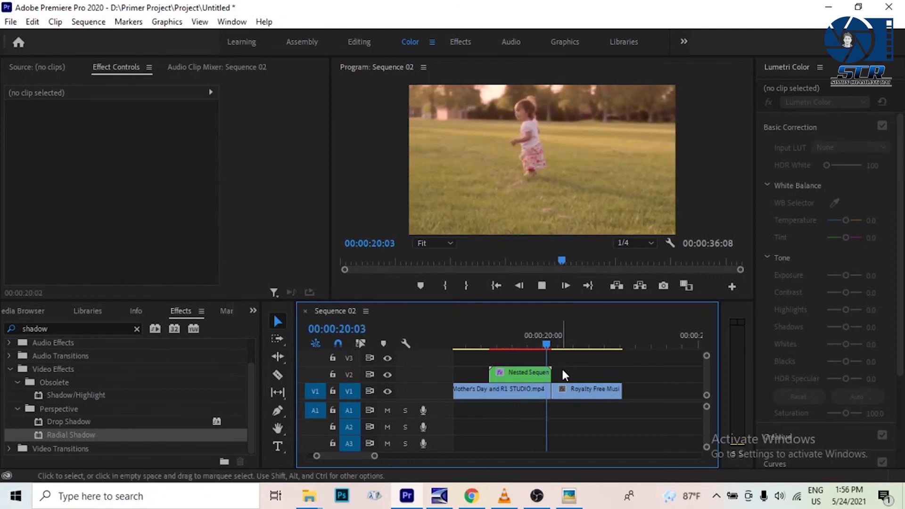
click(501, 342)
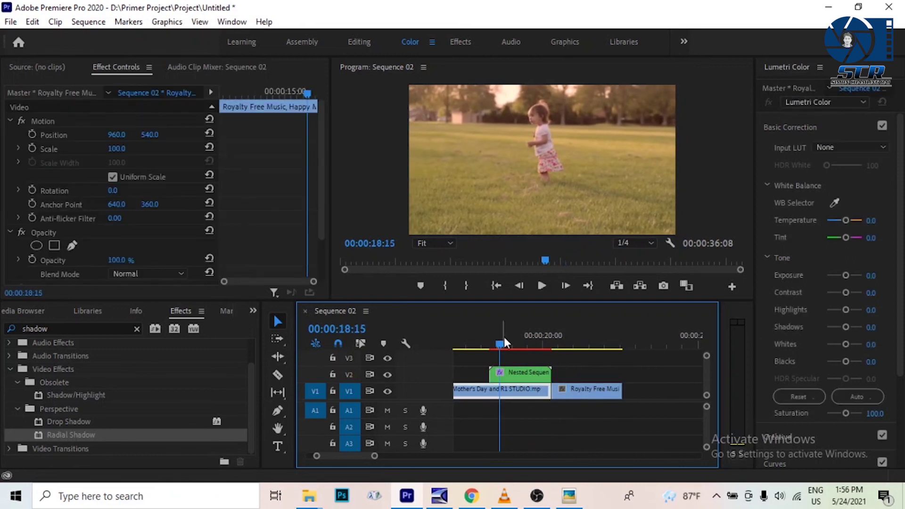
Play the finished transition full screen from 00:00:18:06, and return the playhead to that frame in the normal layout.
click(490, 342)
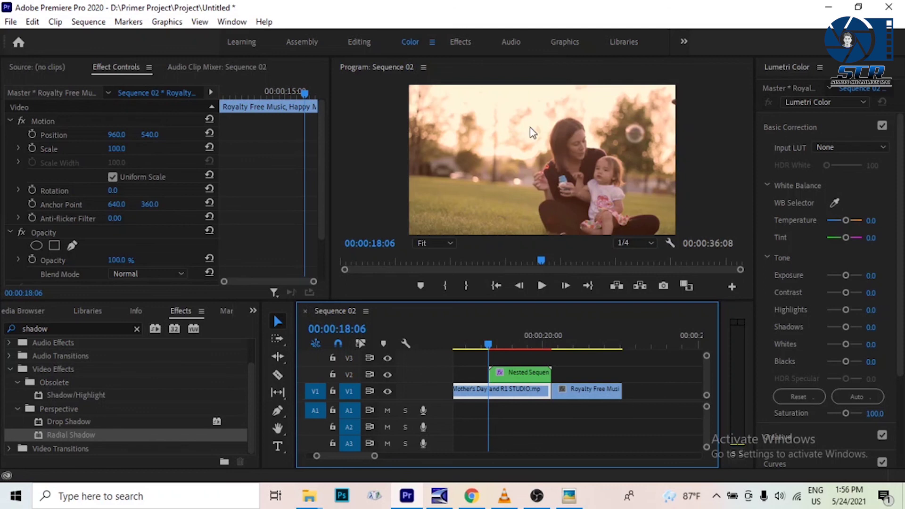
key(grave)
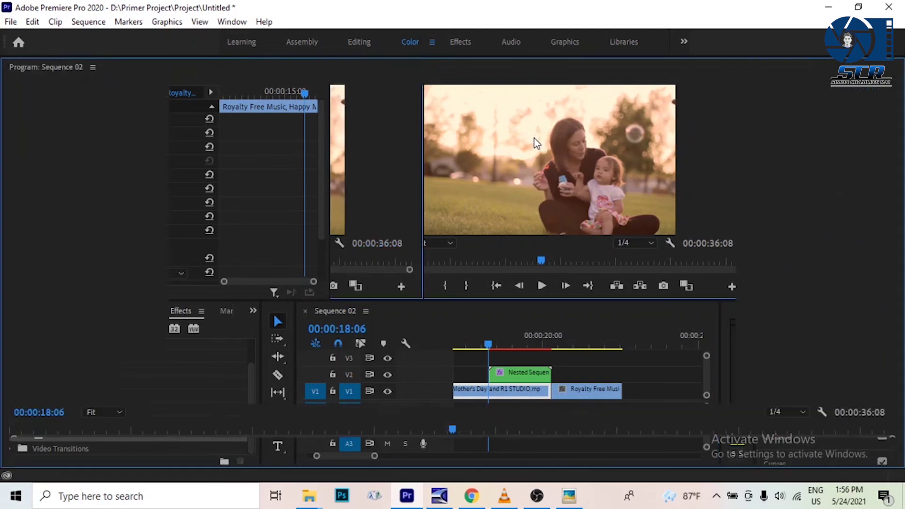
key(ctrl+grave)
key(space)
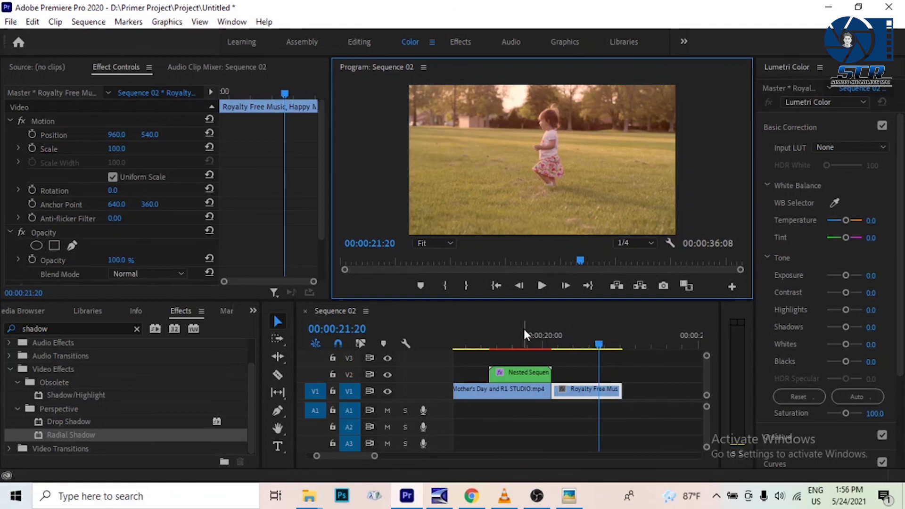
click(488, 337)
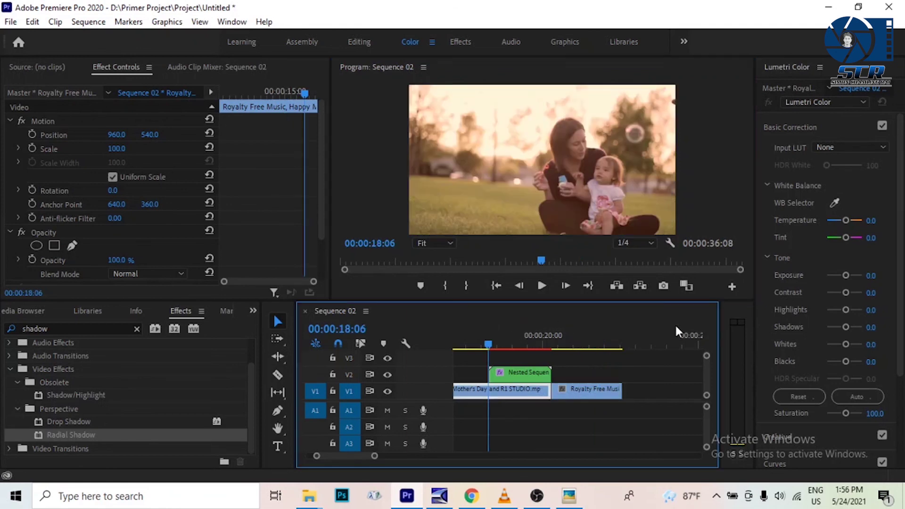